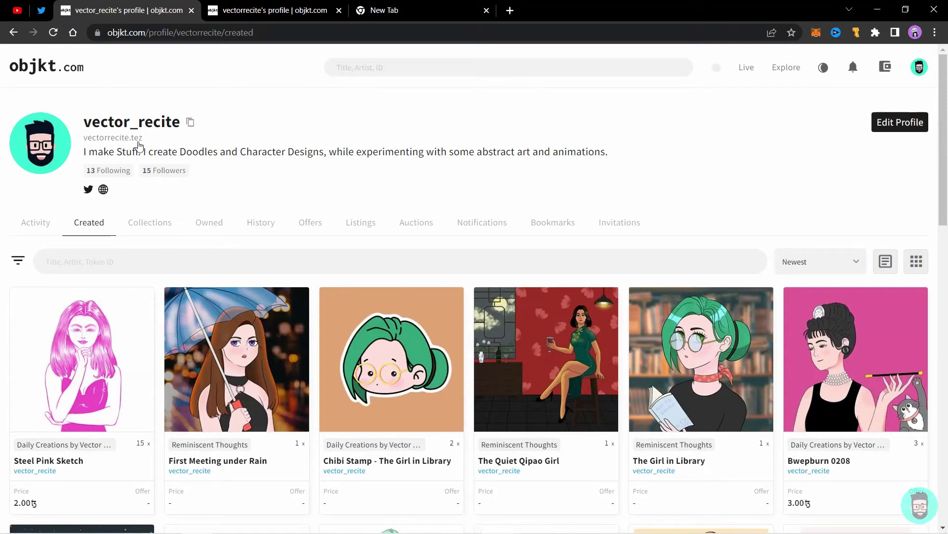
- Load the .tez.page address to confirm its redirect, then return to the alternate objkt profile
click(384, 10)
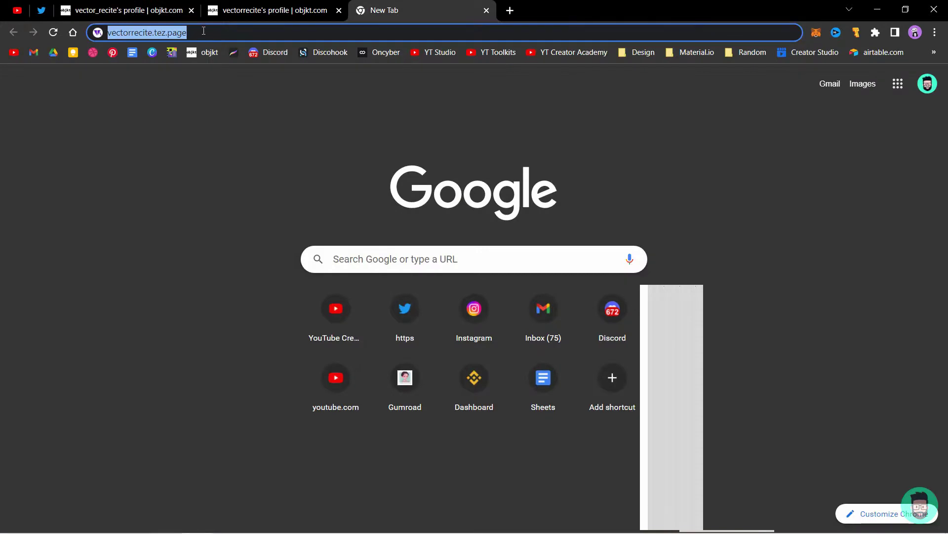
key(Return)
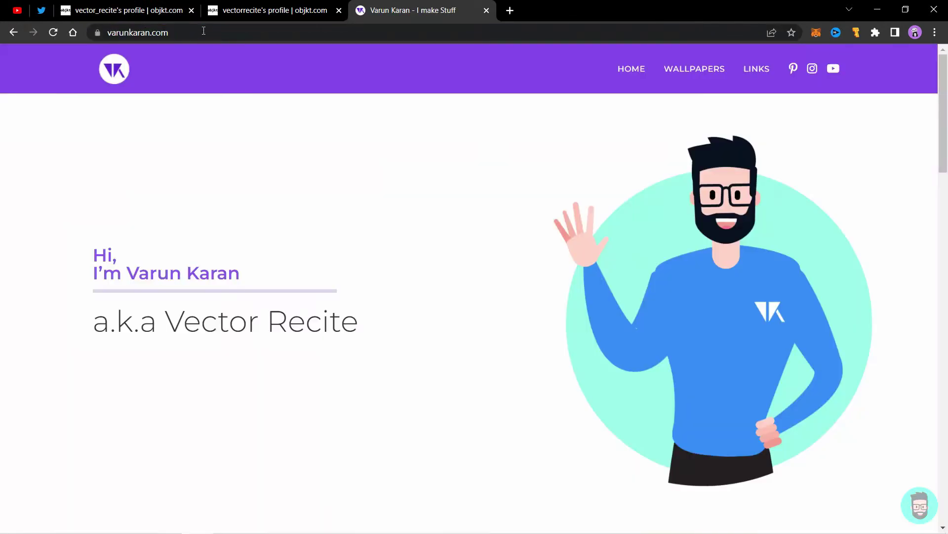
click(236, 4)
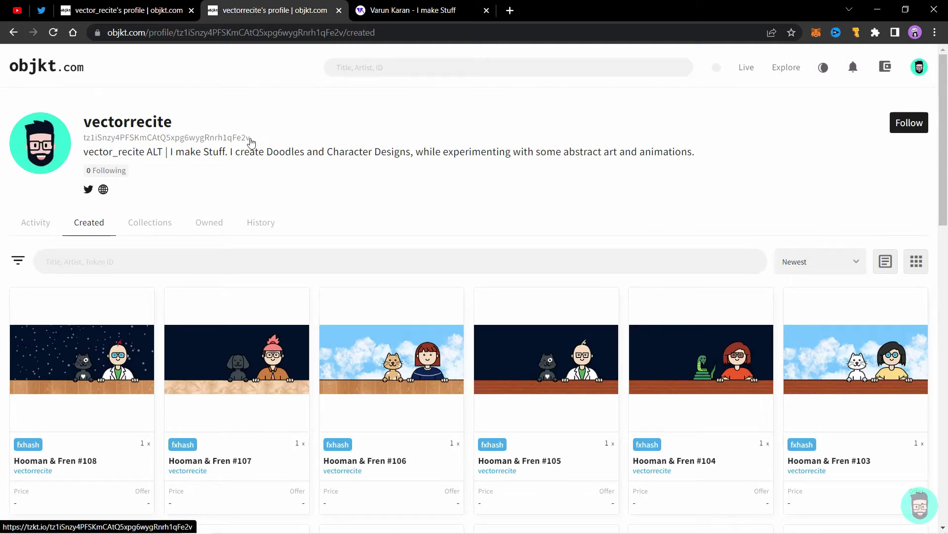
- Google 'tezos domains' in a new tab and open the Tezos Domains website
click(510, 11)
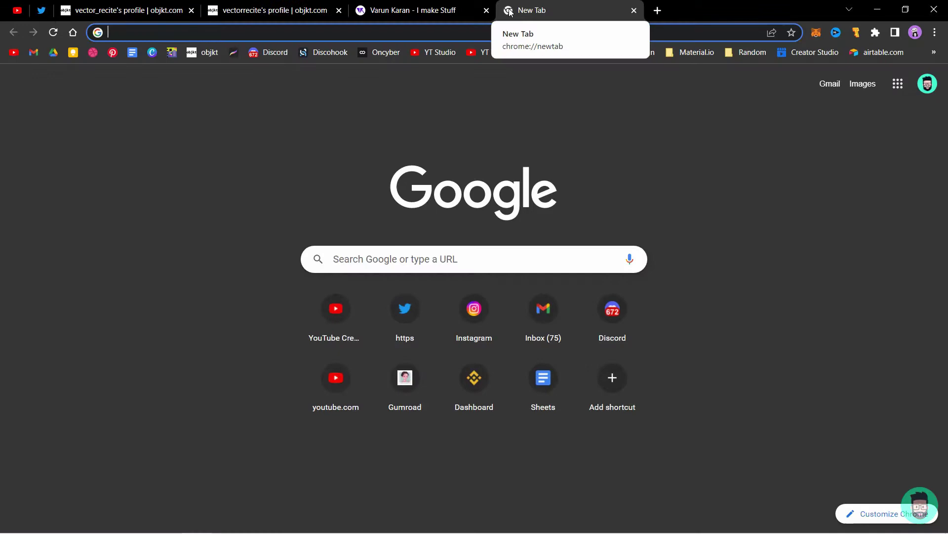
text(tezos do)
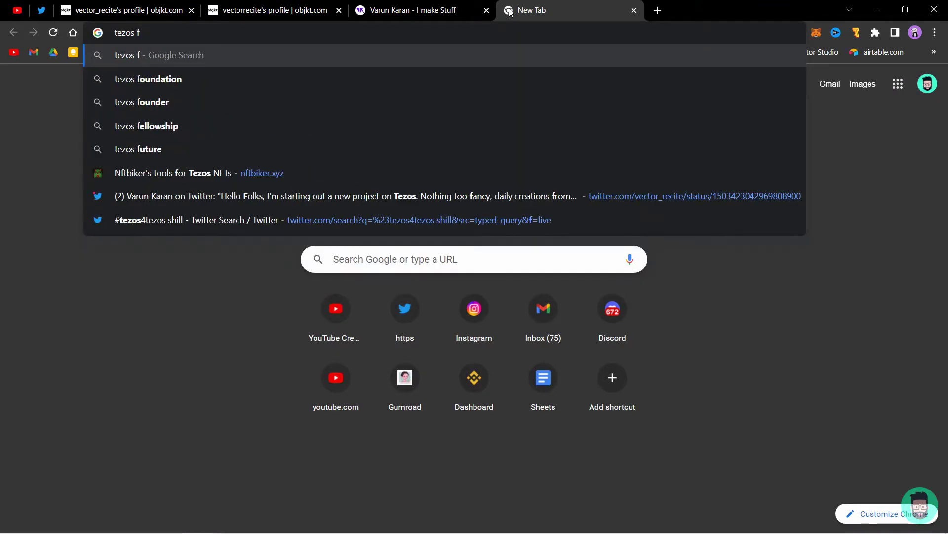
text(mains)
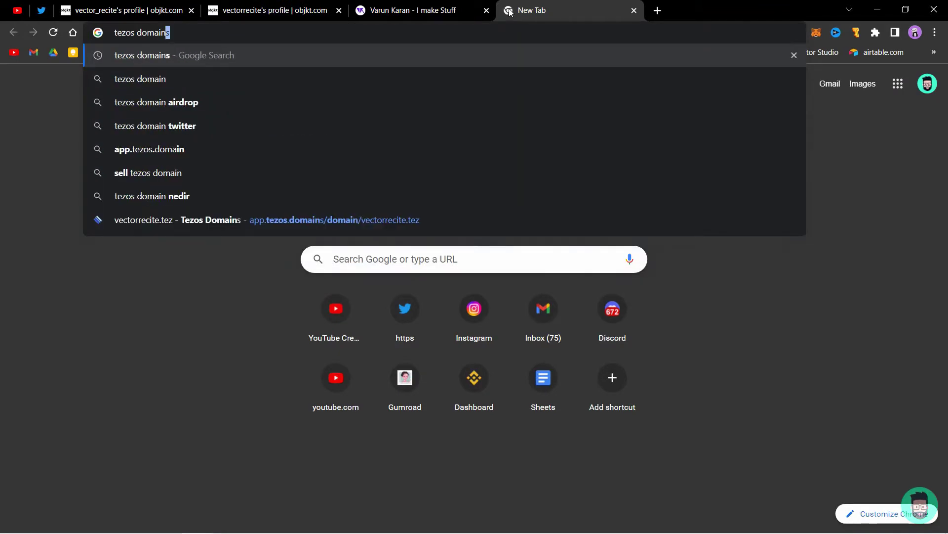
key(Return)
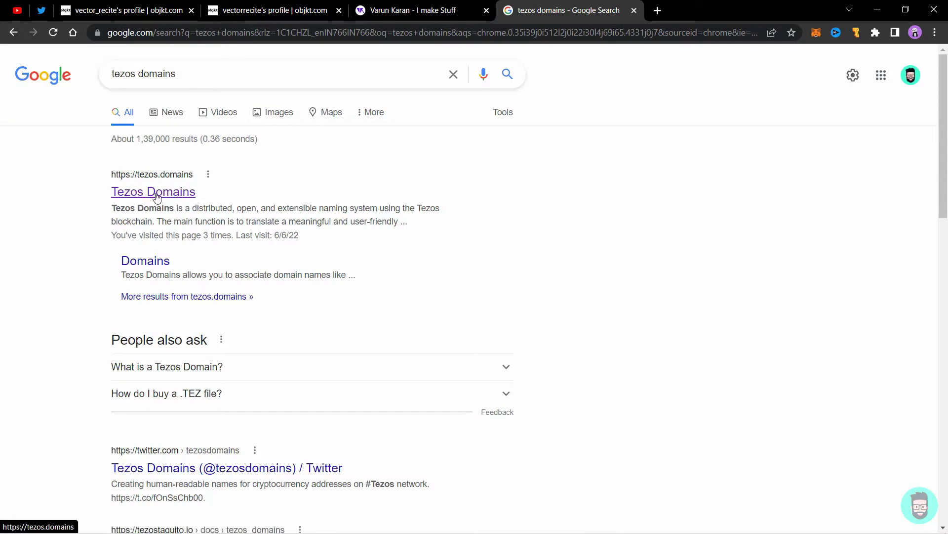
click(157, 196)
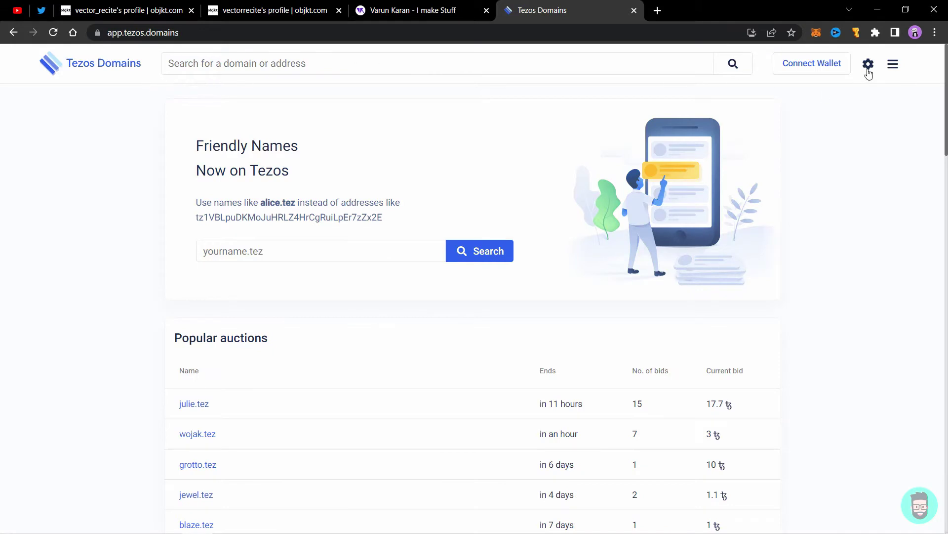
- Connect the Temple wallet's VR Mobile account to Tezos Domains
click(822, 72)
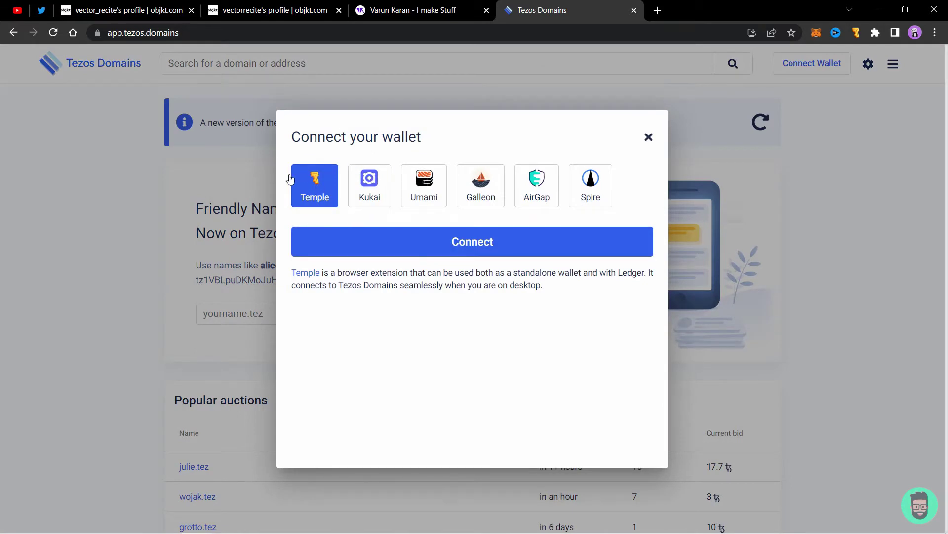
click(459, 247)
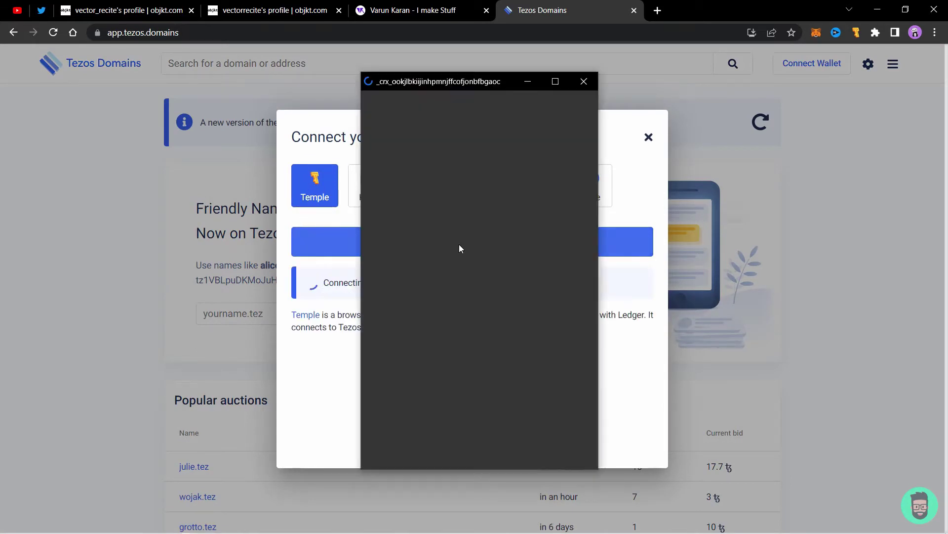
drag(428, 87, 691, 93)
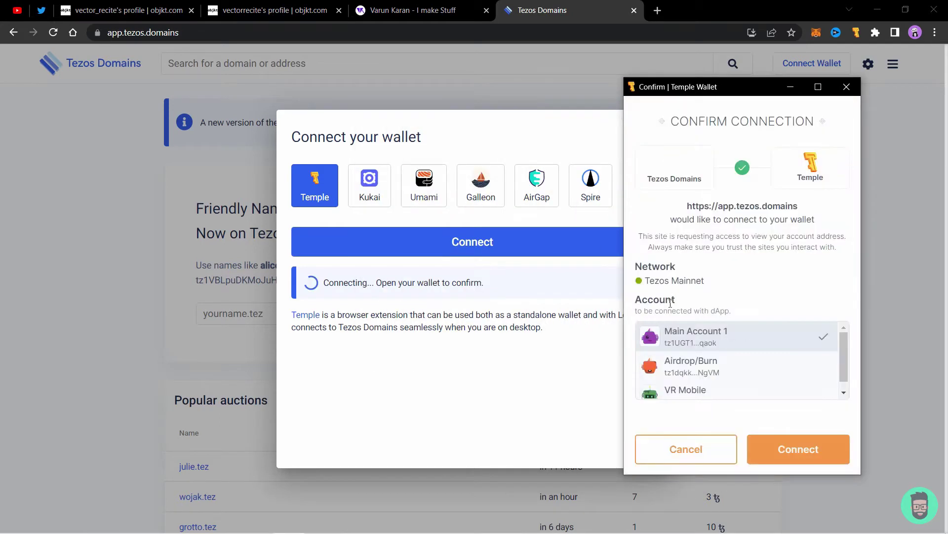
drag(841, 352, 842, 369)
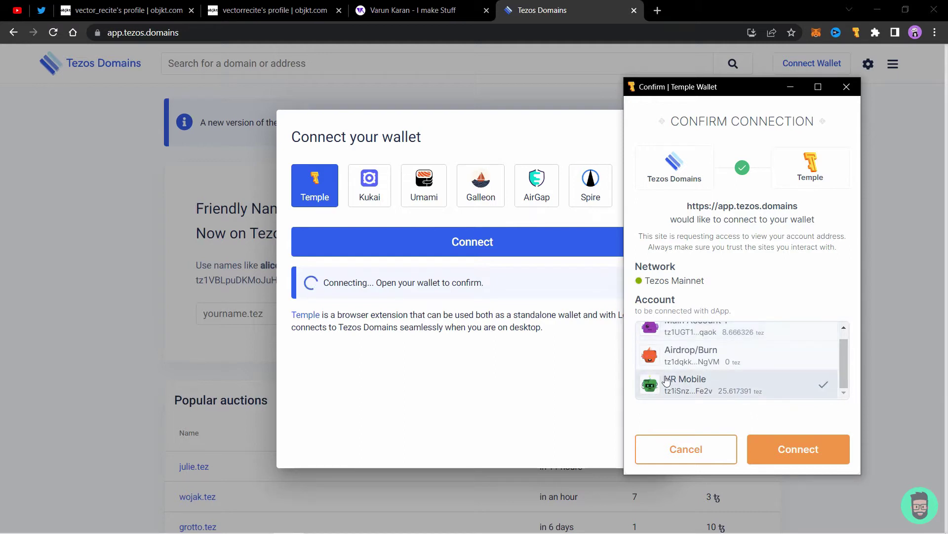
click(713, 392)
click(796, 448)
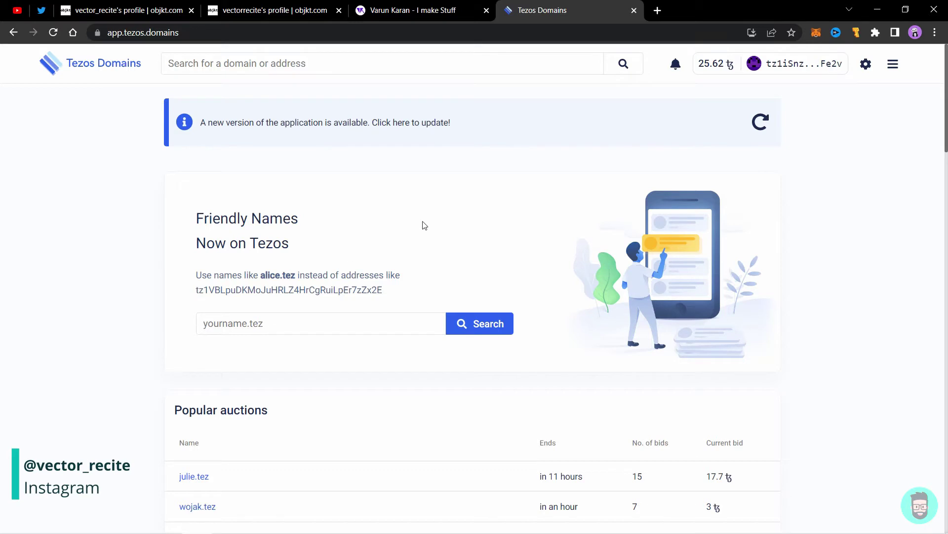
- Check the 'I make Stuff' phrase in the alternate profile bio and close the personal website tab
click(220, 326)
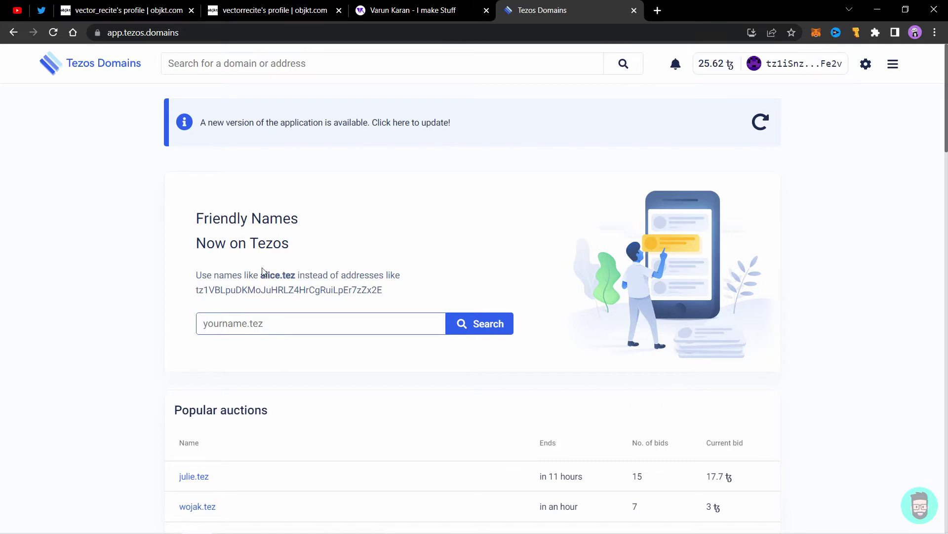
click(294, 9)
drag(169, 151, 229, 151)
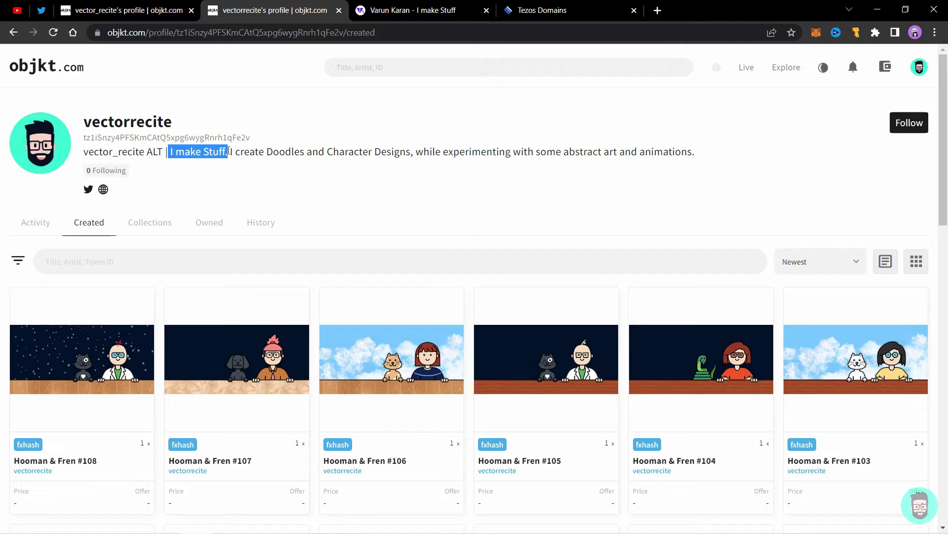
click(508, 11)
click(487, 10)
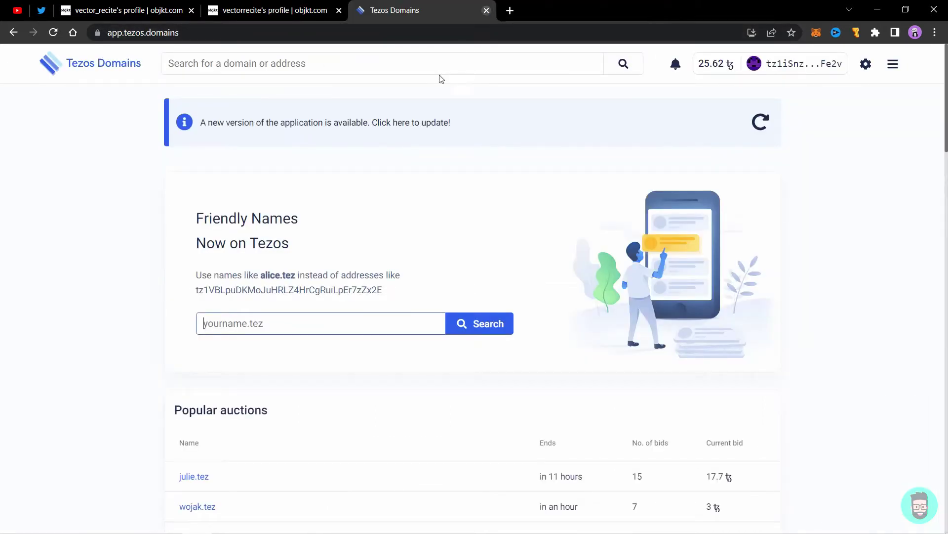
- Search Tezos Domains for 'ImakeStuff', finding imakestuff.tez available for 1 tez
click(277, 322)
text(ImakeStuff)
click(464, 327)
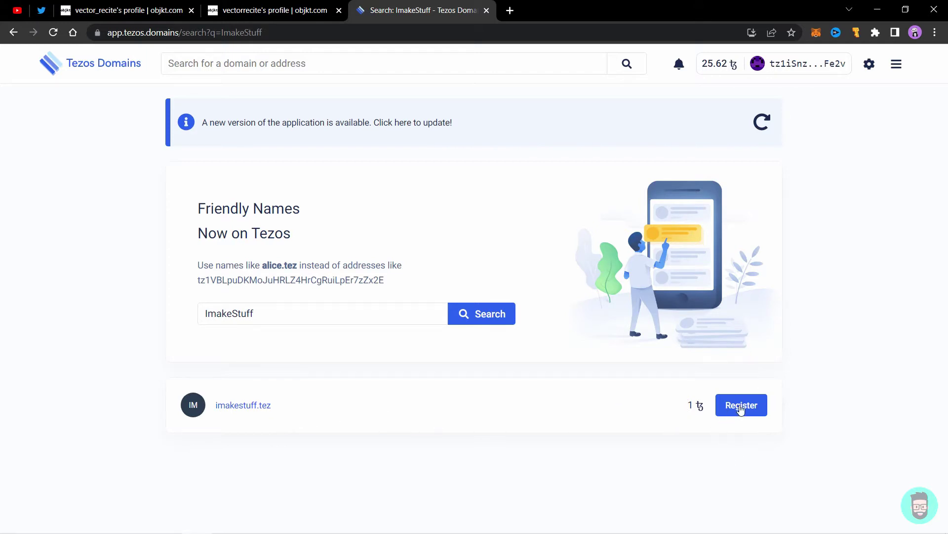
- Send the registration request for imakestuff.tez and confirm it in Temple Wallet
click(741, 406)
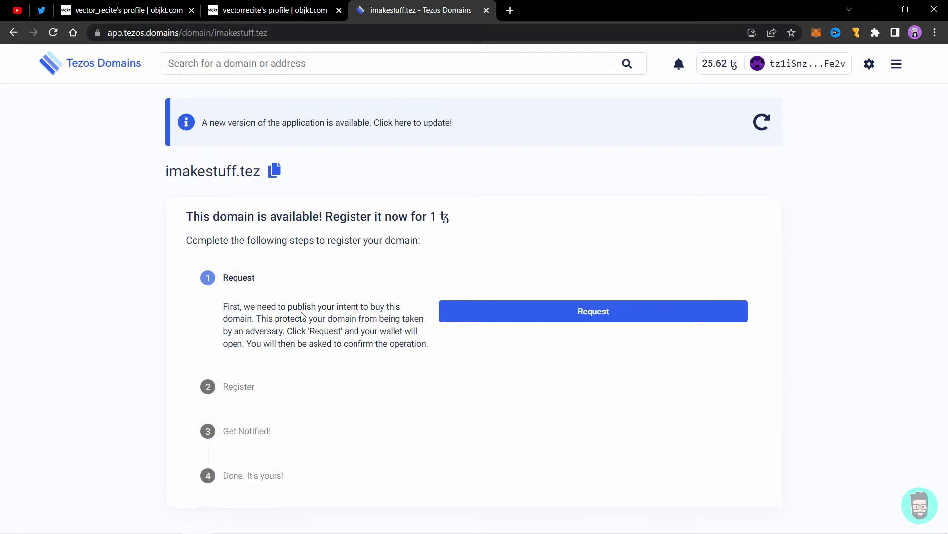
click(595, 323)
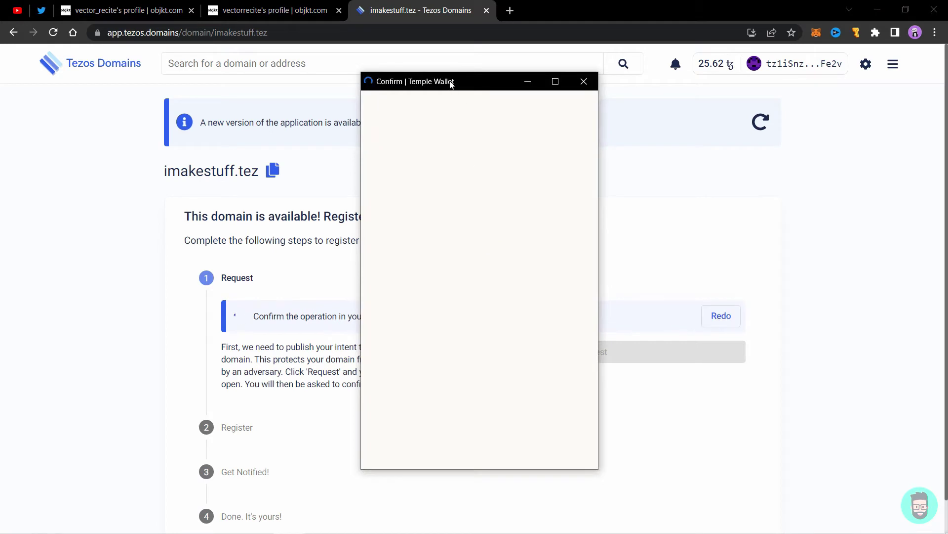
drag(450, 81, 645, 95)
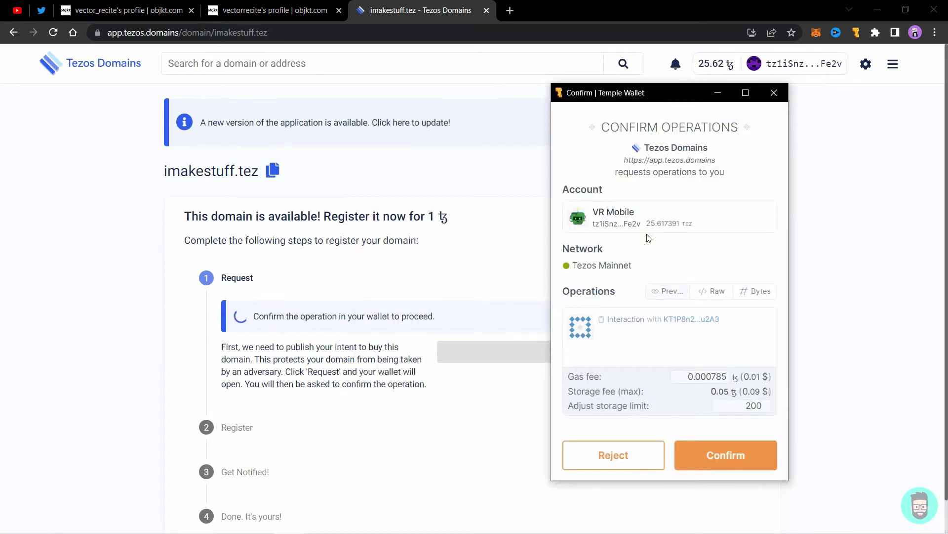
click(714, 456)
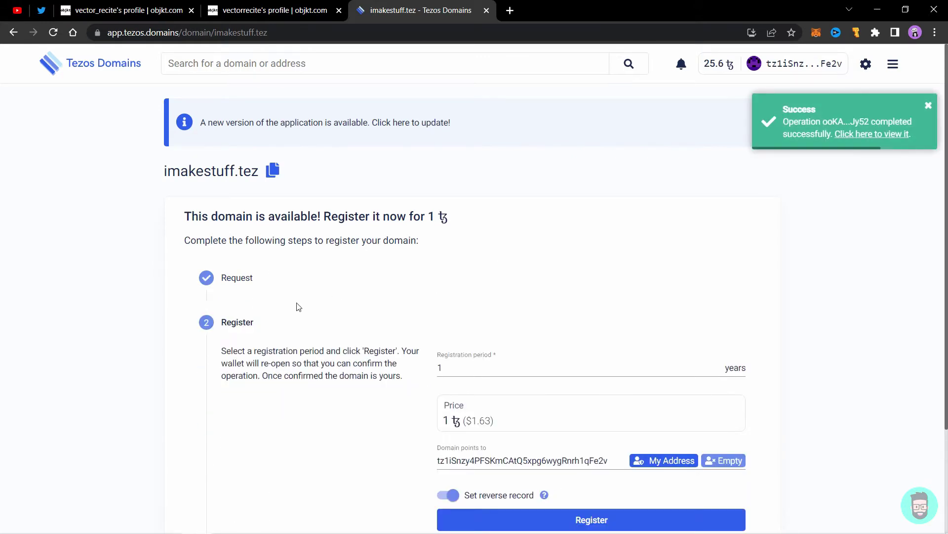
- Raise the imakestuff.tez registration period to 2 years, making the price 2 tez
scroll(304, 306, down, 1)
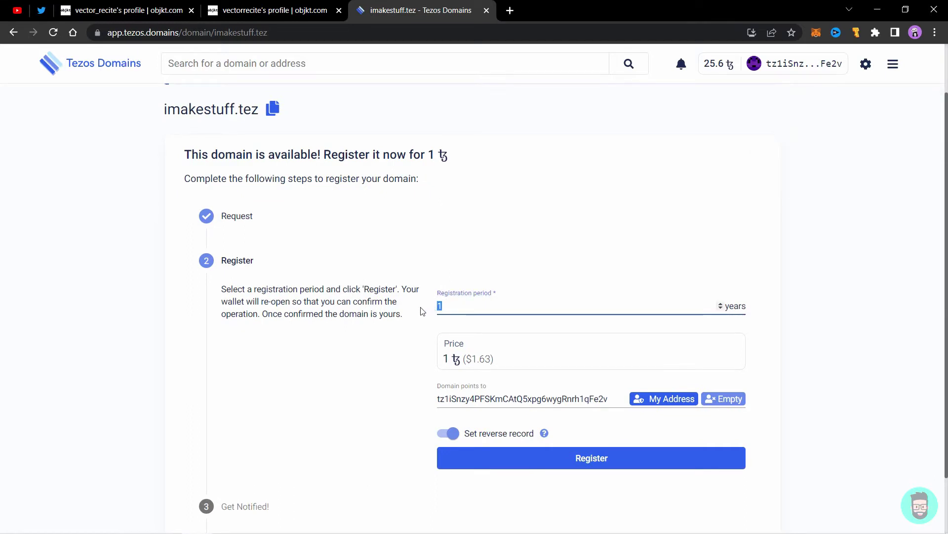
drag(423, 311, 479, 307)
click(479, 306)
click(720, 303)
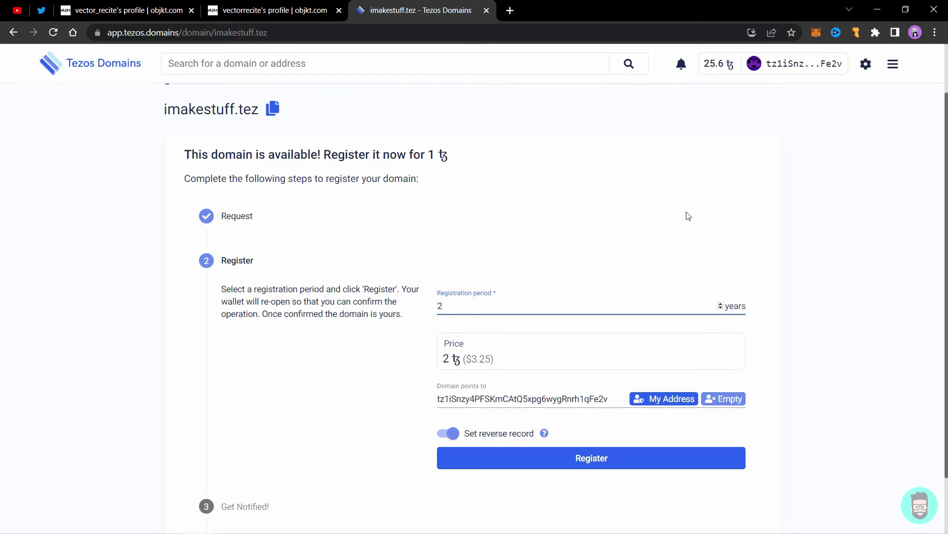
- Check the address the domain will point to, then go to the main objkt profile
scroll(523, 281, down, 1)
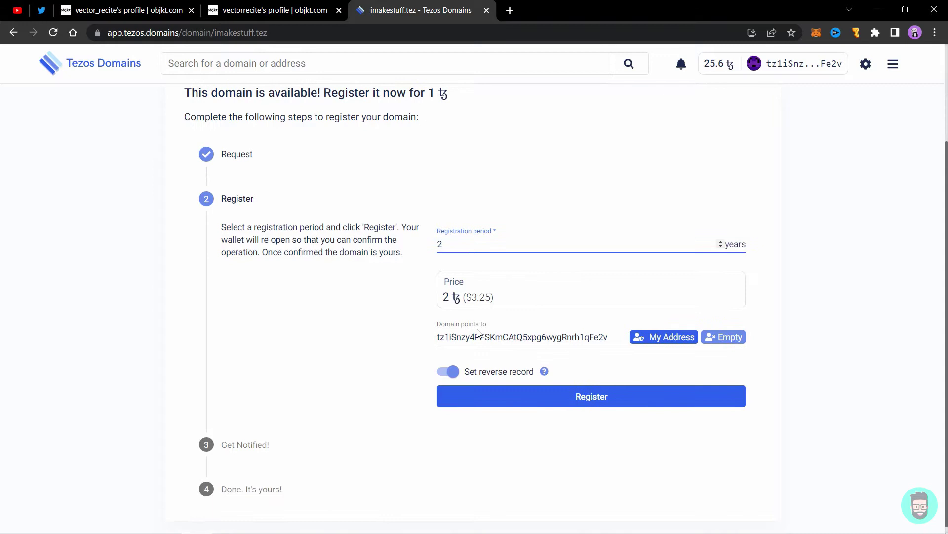
click(464, 341)
double_click(464, 341)
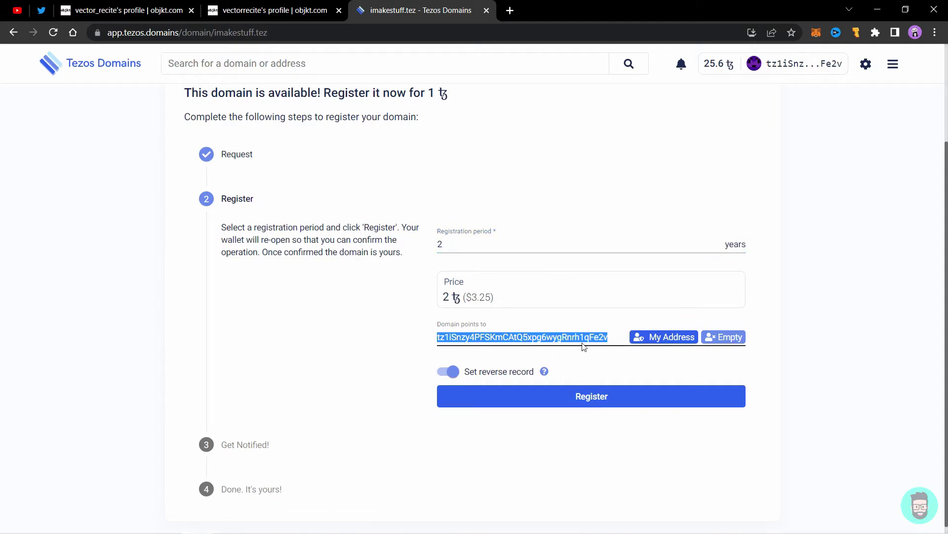
click(595, 337)
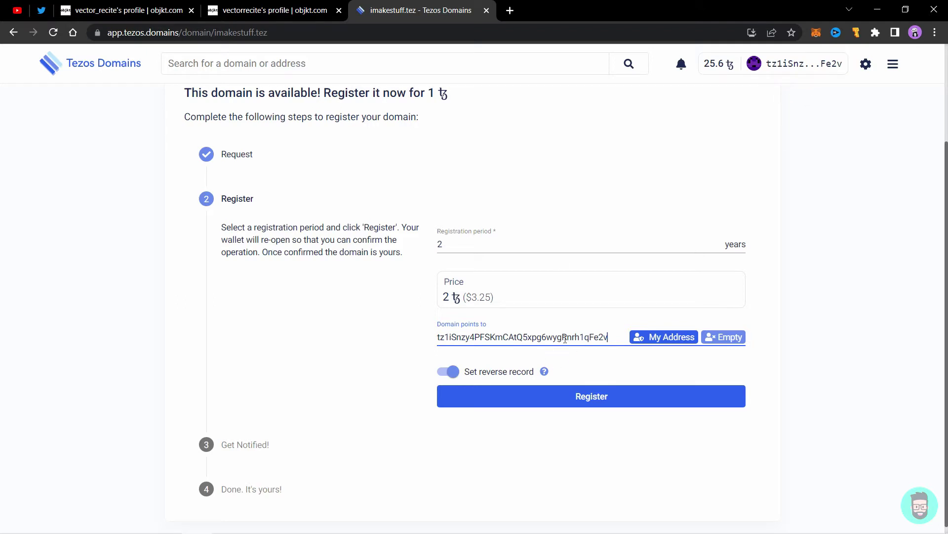
click(398, 345)
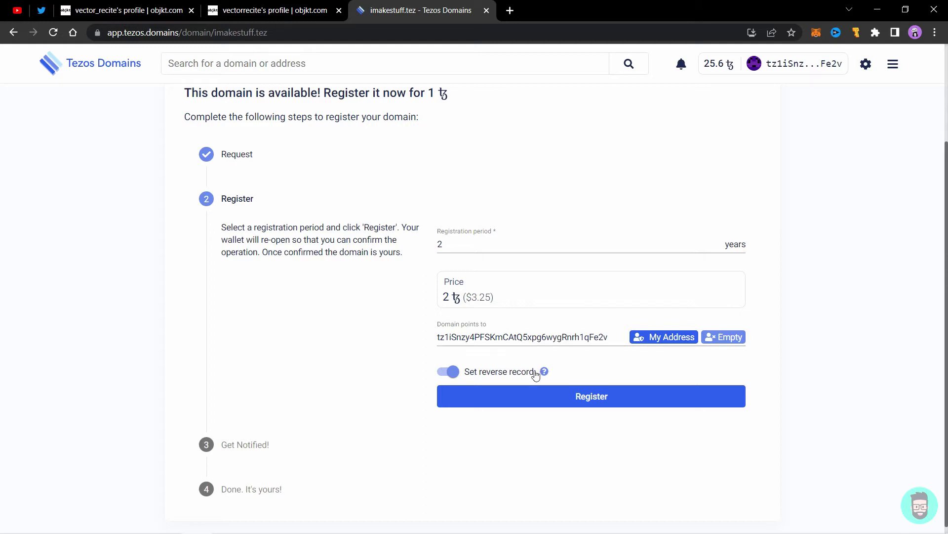
mouse_move(545, 378)
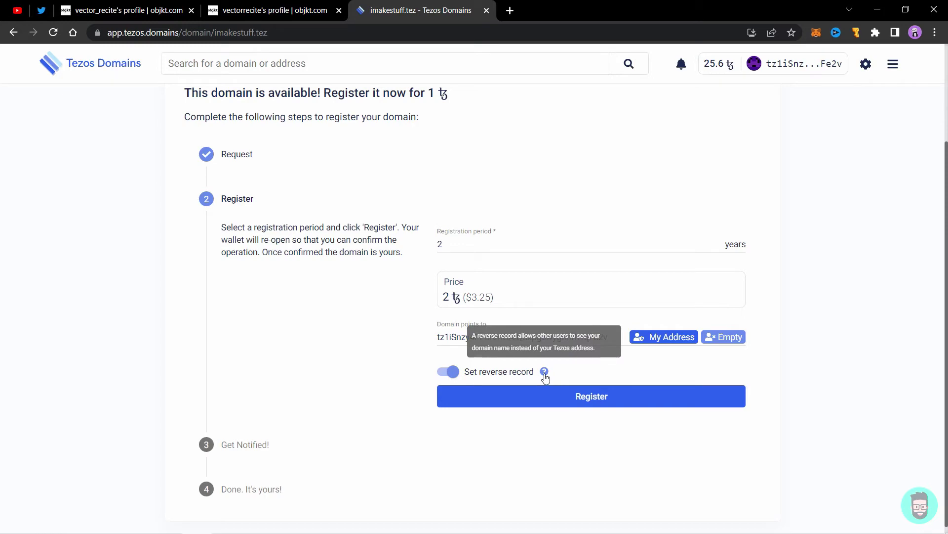
click(124, 10)
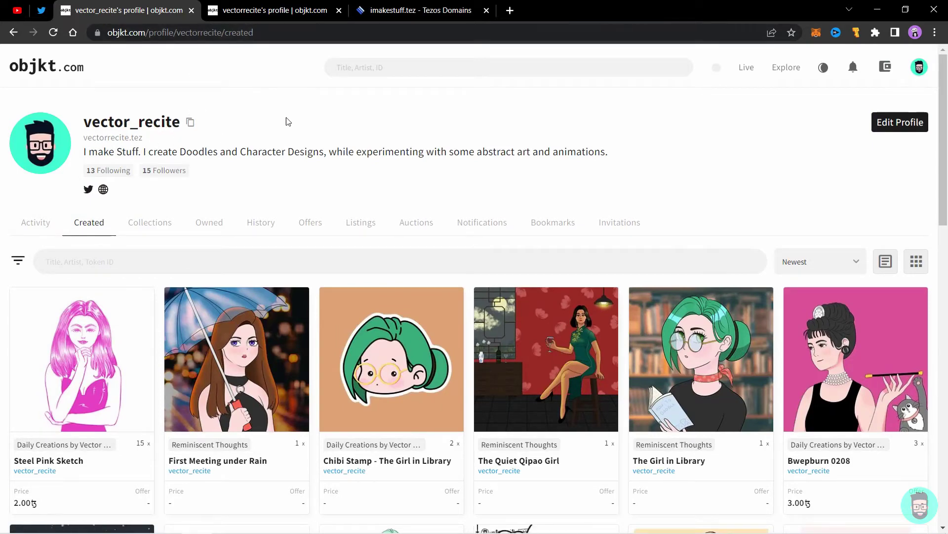
- Compare the main profile's username URL with the alt profile's wallet-address URL, then return to registration
click(274, 10)
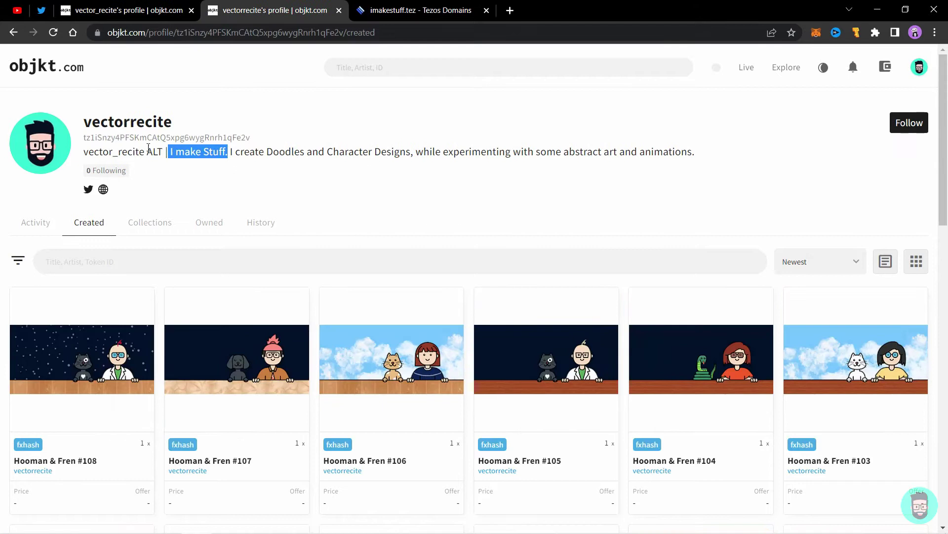
click(273, 115)
click(408, 6)
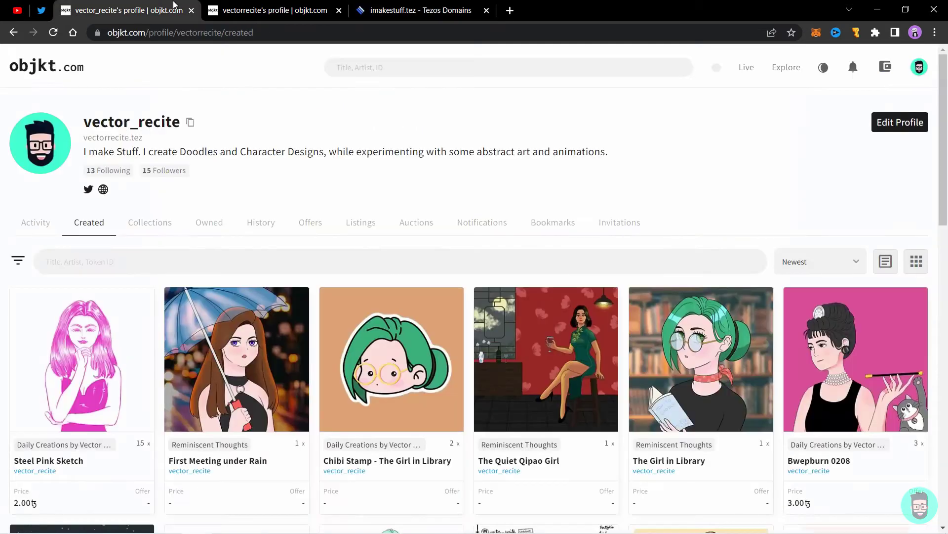
click(167, 6)
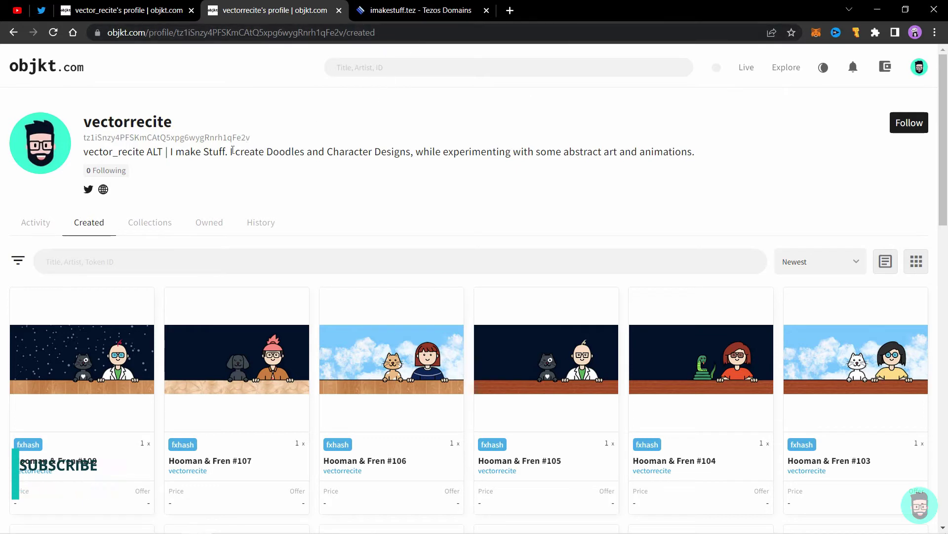
click(111, 7)
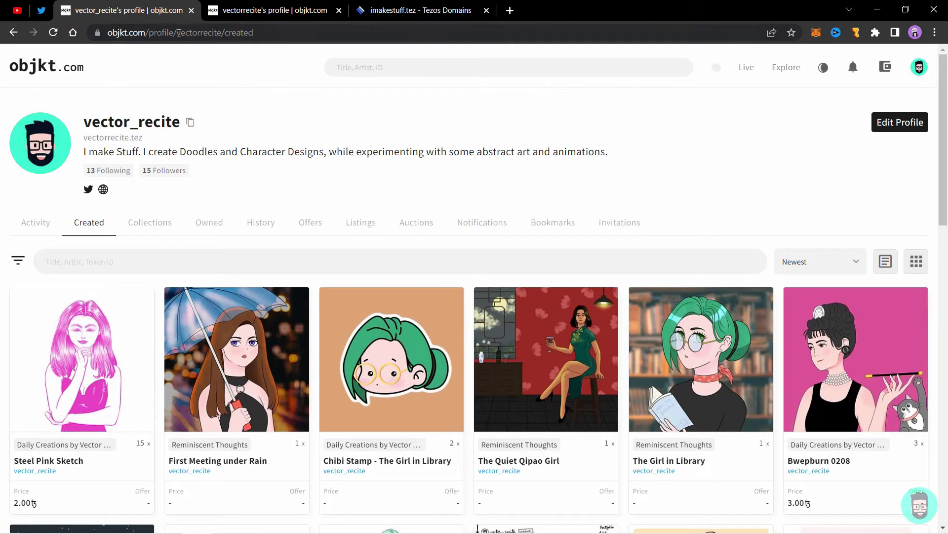
drag(178, 32, 223, 33)
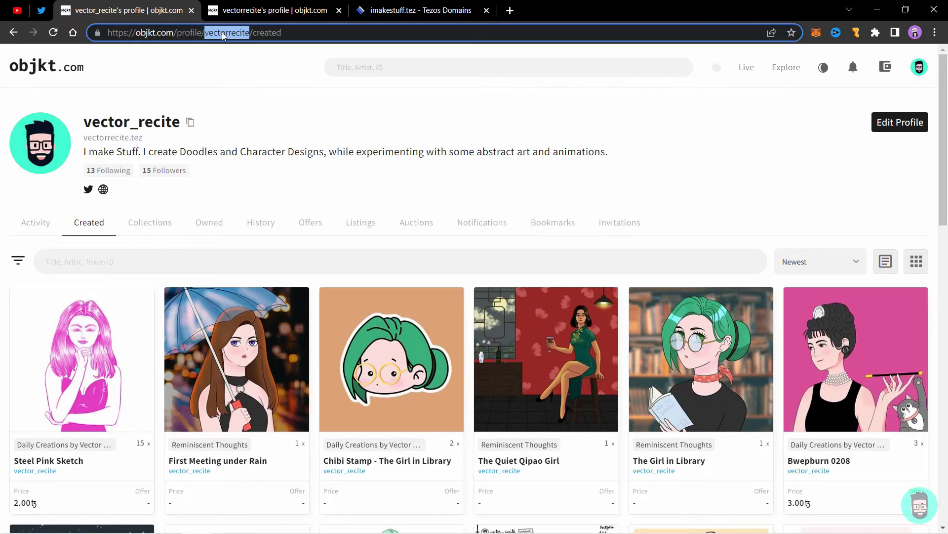
click(250, 11)
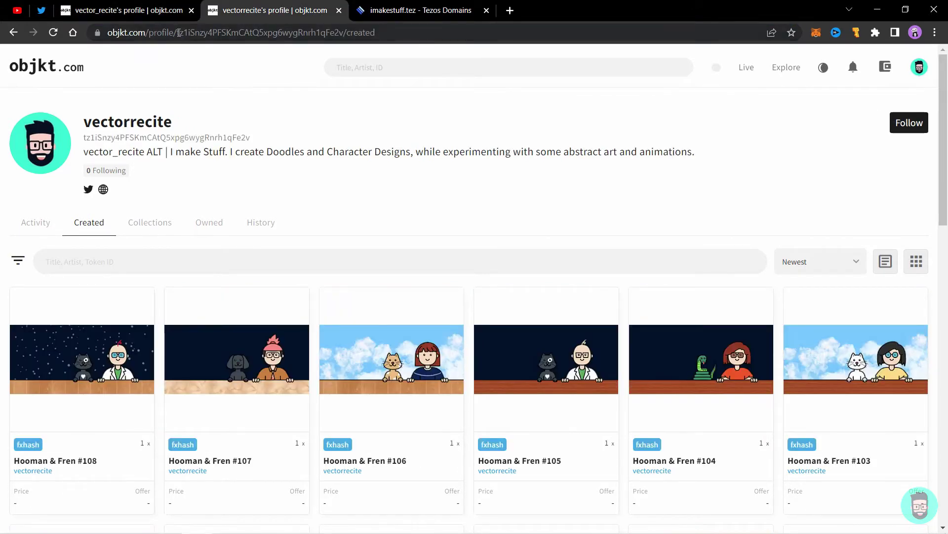
drag(179, 33, 343, 48)
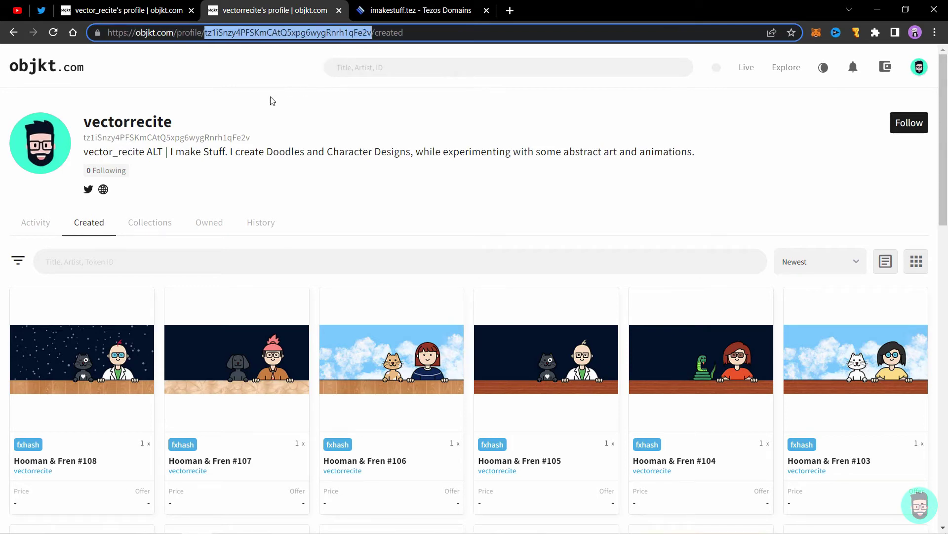
click(156, 5)
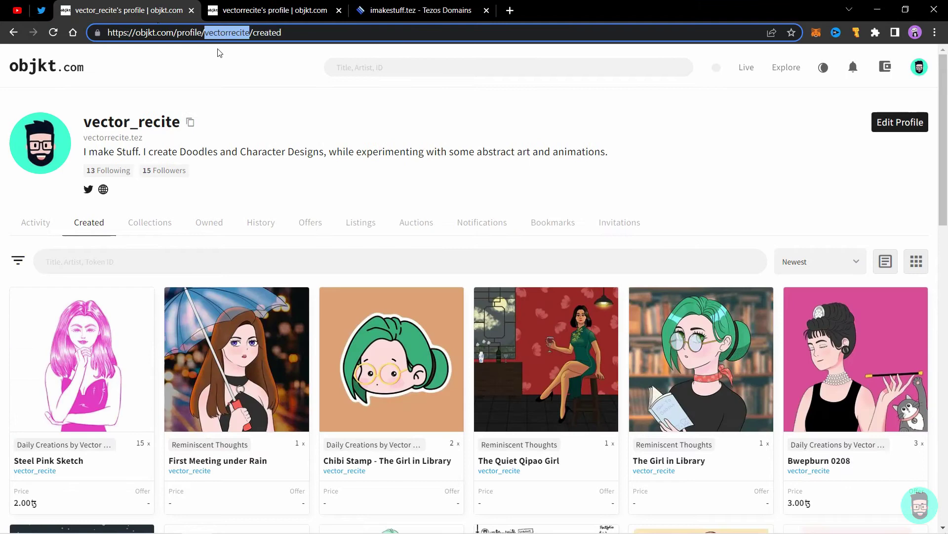
click(230, 130)
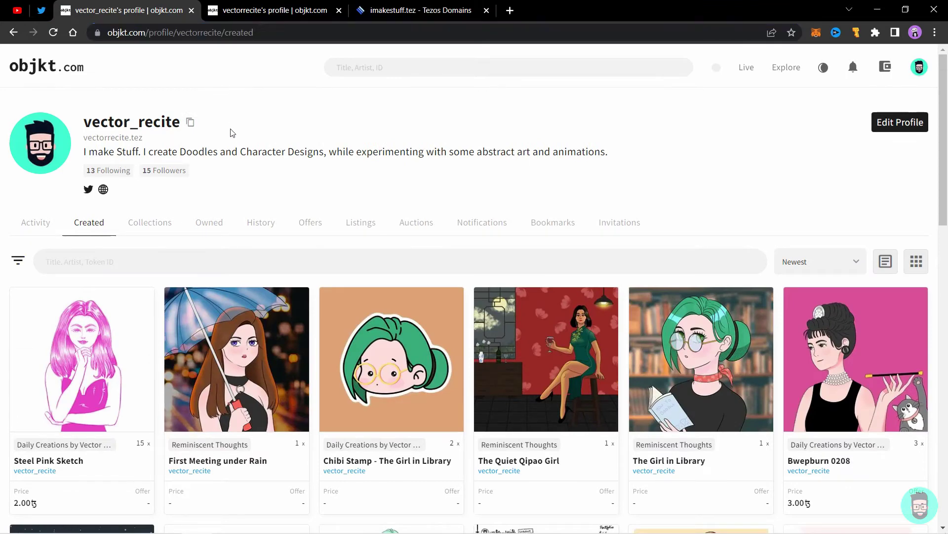
click(387, 7)
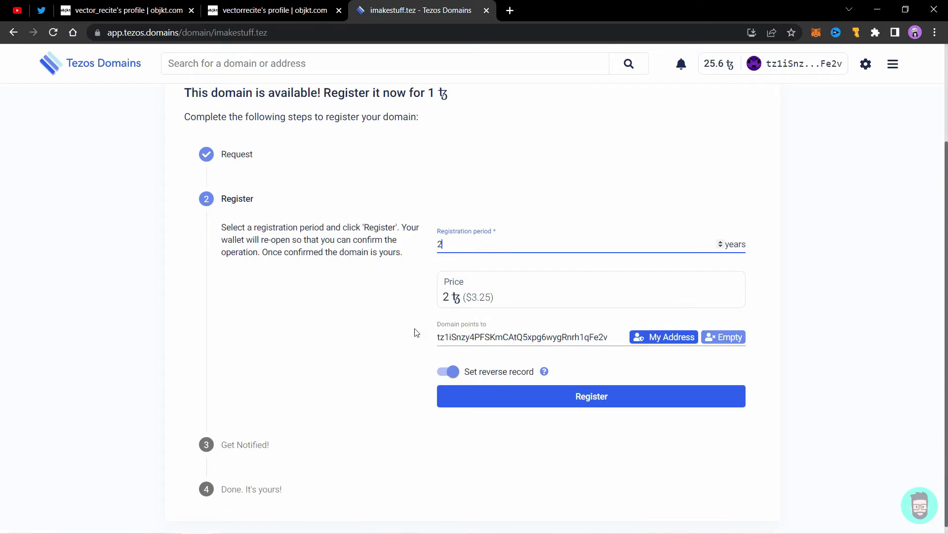
- Submit the 2-year imakestuff.tez registration and approve the 2 tez payment in Temple Wallet
click(581, 406)
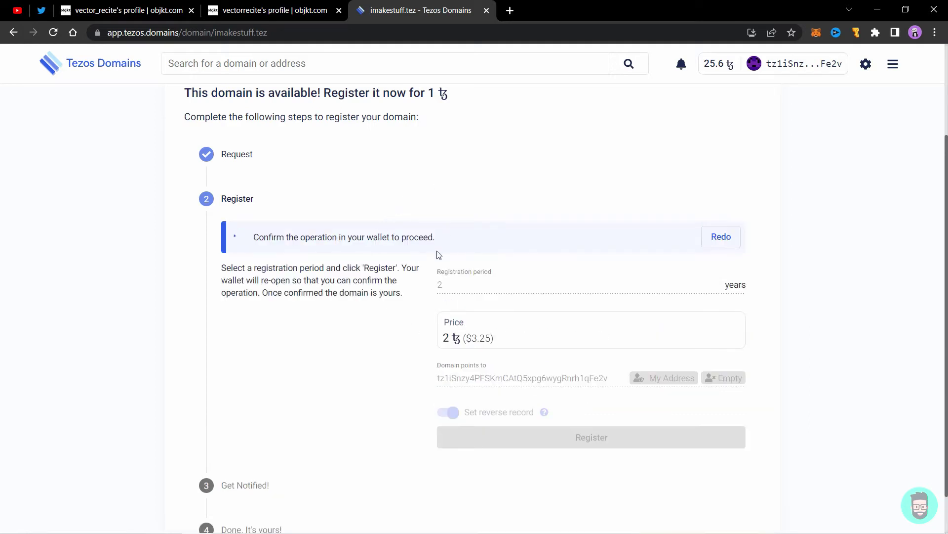
drag(408, 90, 188, 117)
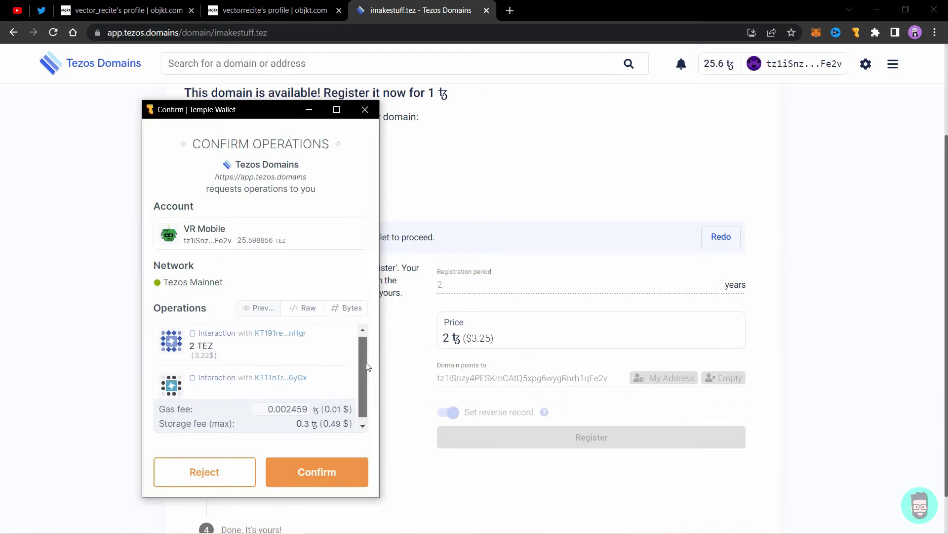
scroll(363, 365, down, 1)
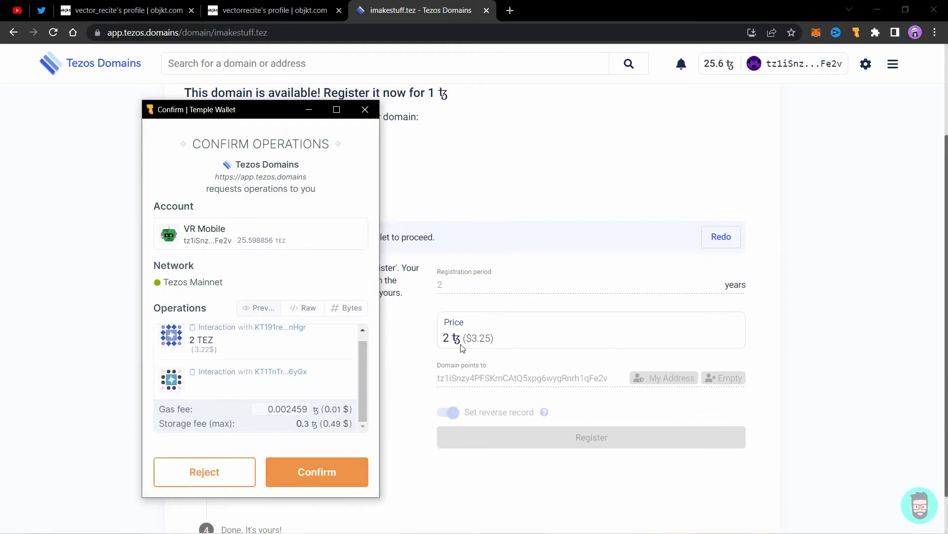
click(316, 475)
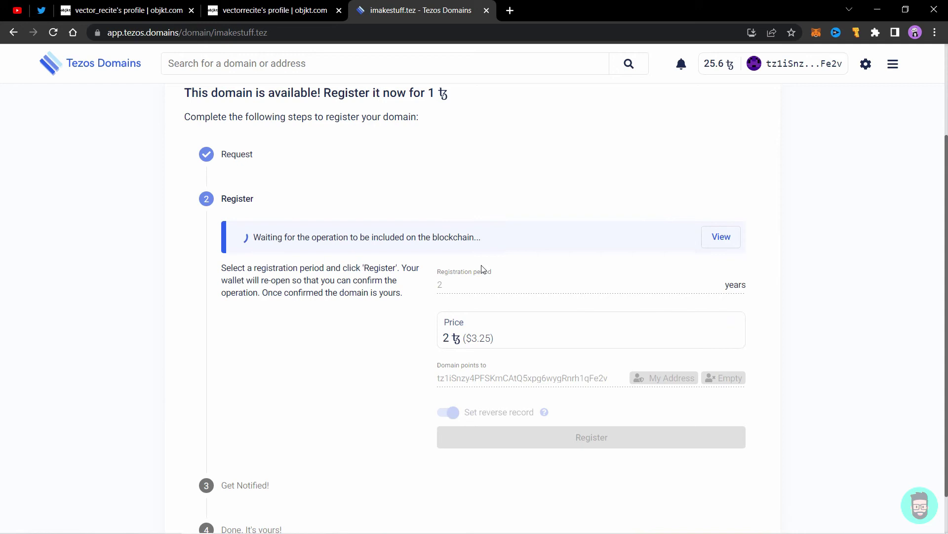
scroll(842, 234, down, 1)
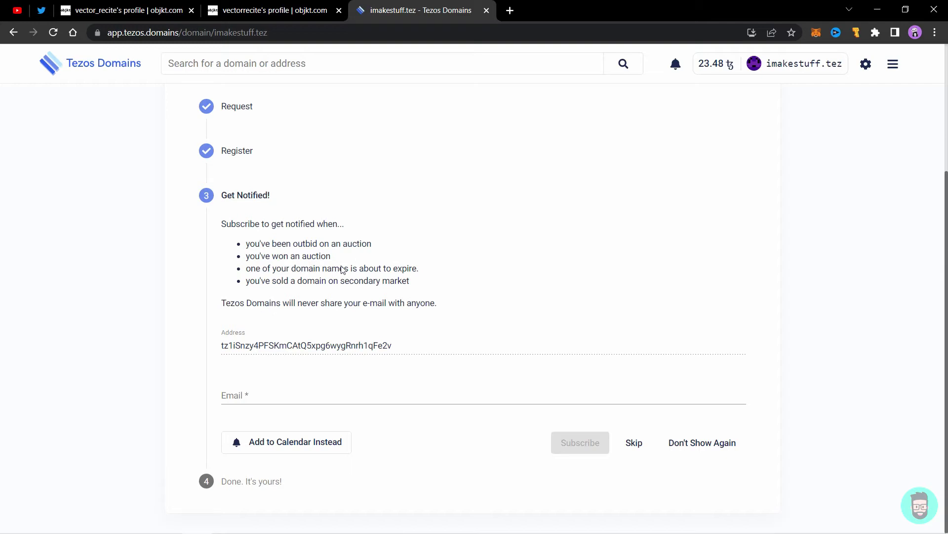
- Leave the notification Email field empty and skip to the 'Done. It's yours!' step
click(232, 395)
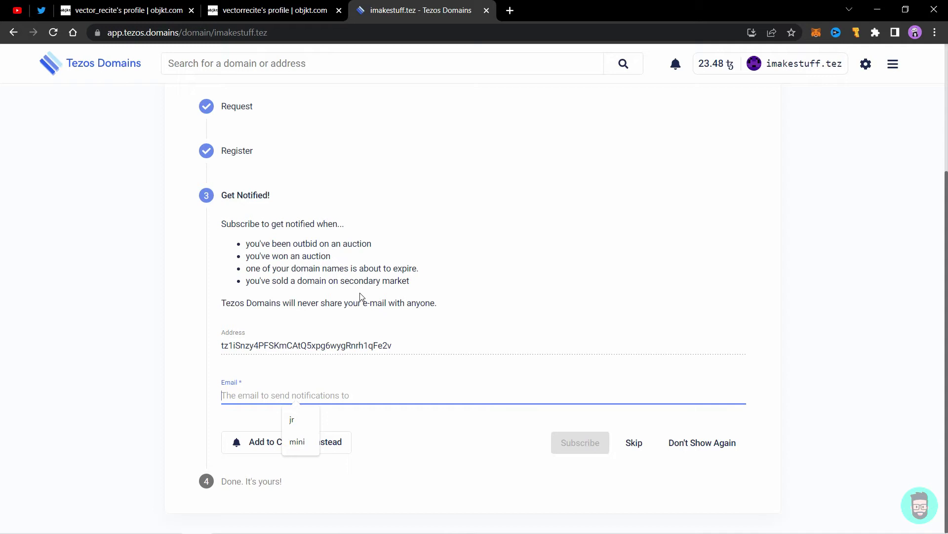
click(384, 324)
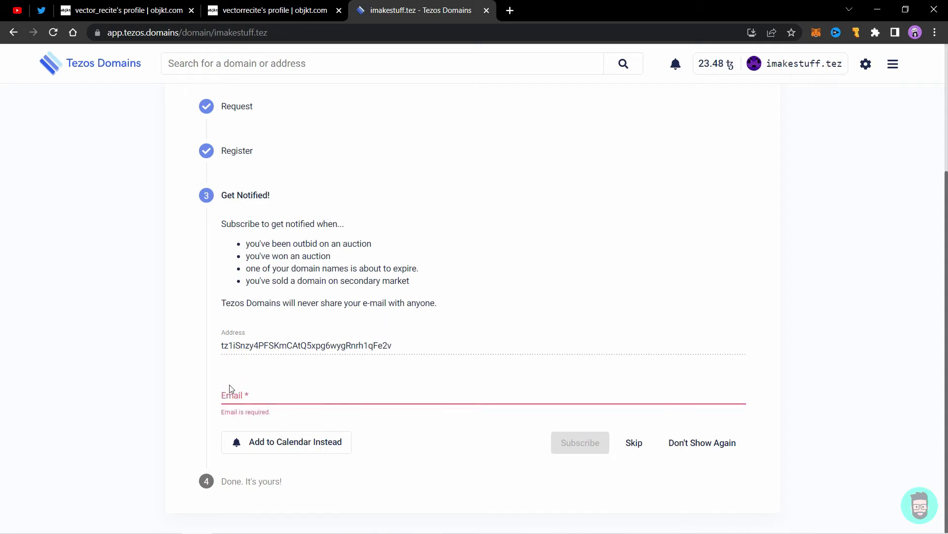
click(248, 395)
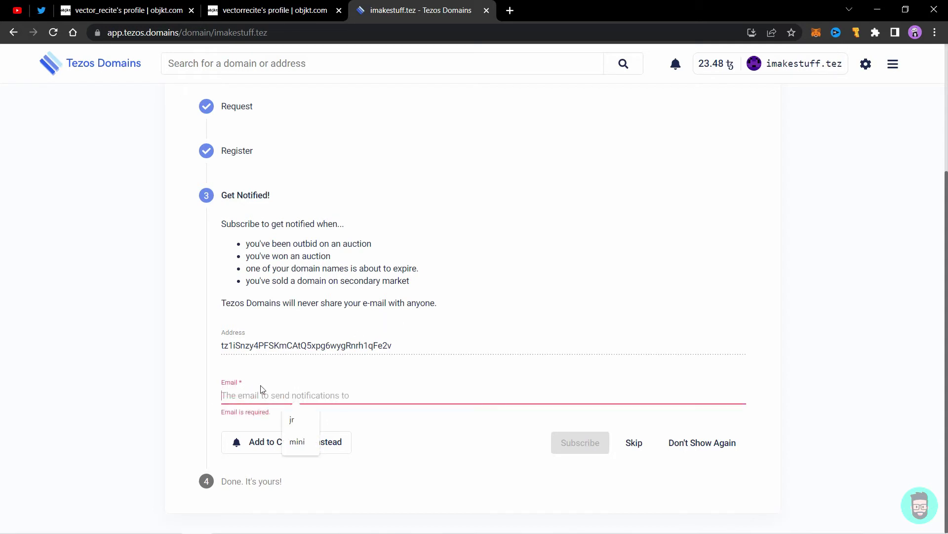
click(386, 416)
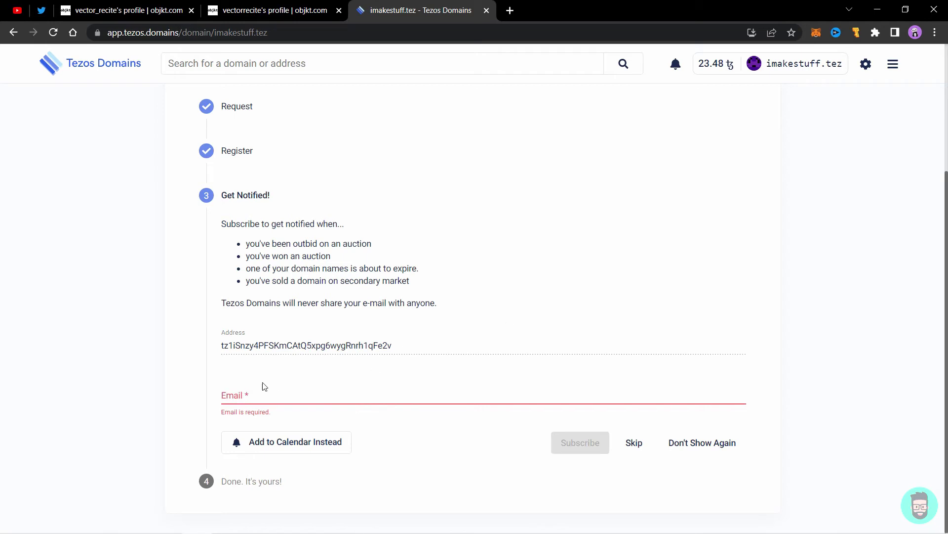
drag(429, 270, 247, 272)
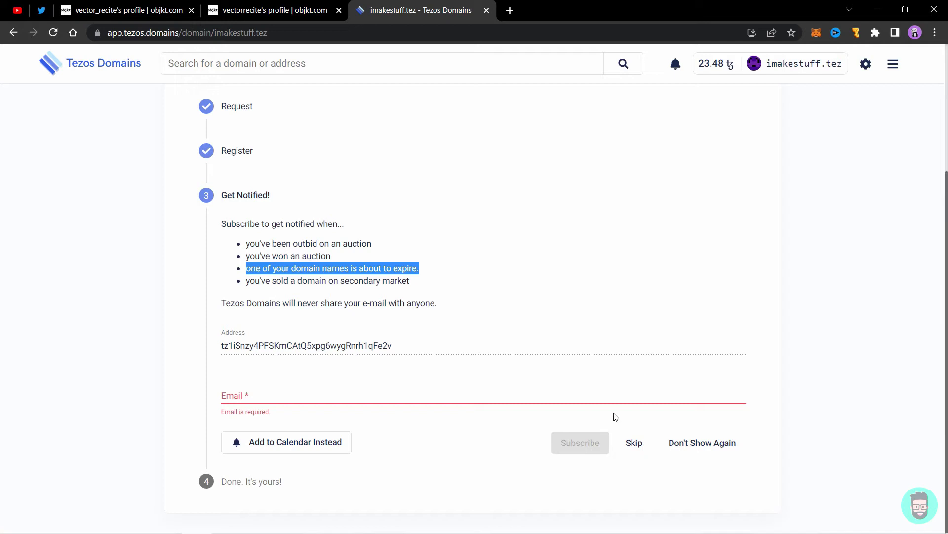
click(636, 443)
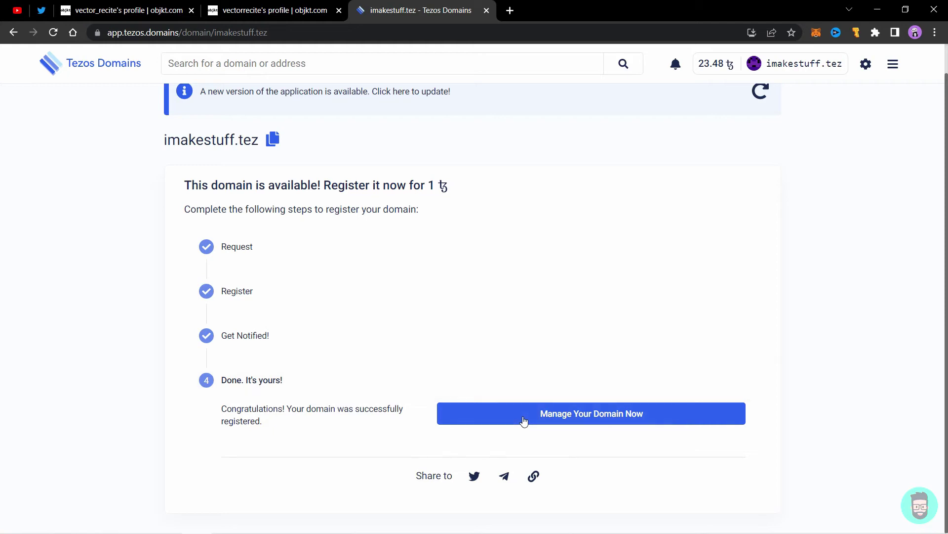
- Open imakestuff.tez's management page and review the reverse record that replaces the wallet address
click(524, 420)
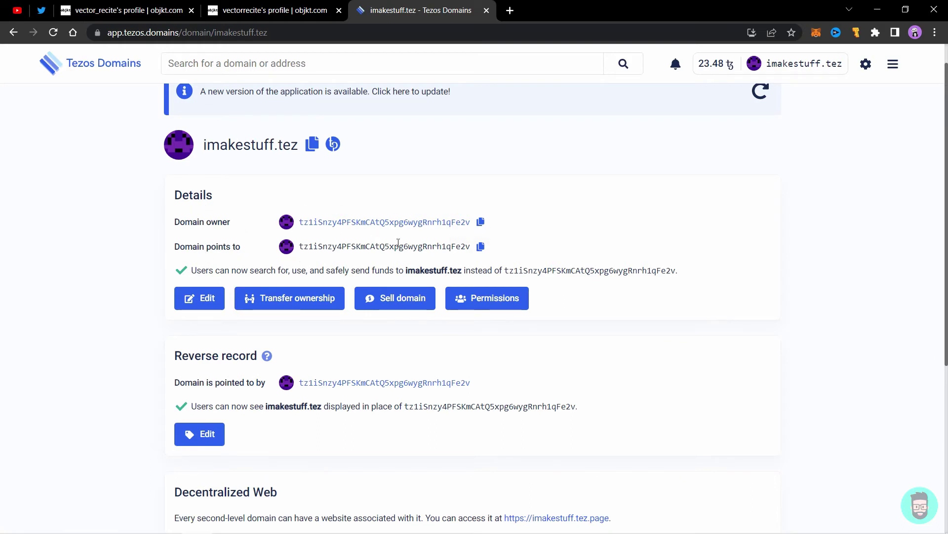
scroll(242, 339, down, 1)
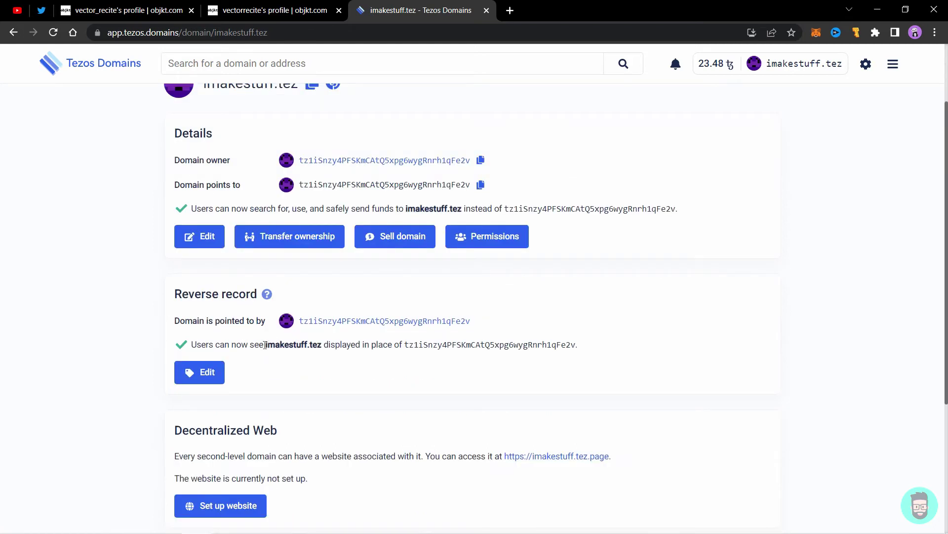
drag(265, 344, 322, 344)
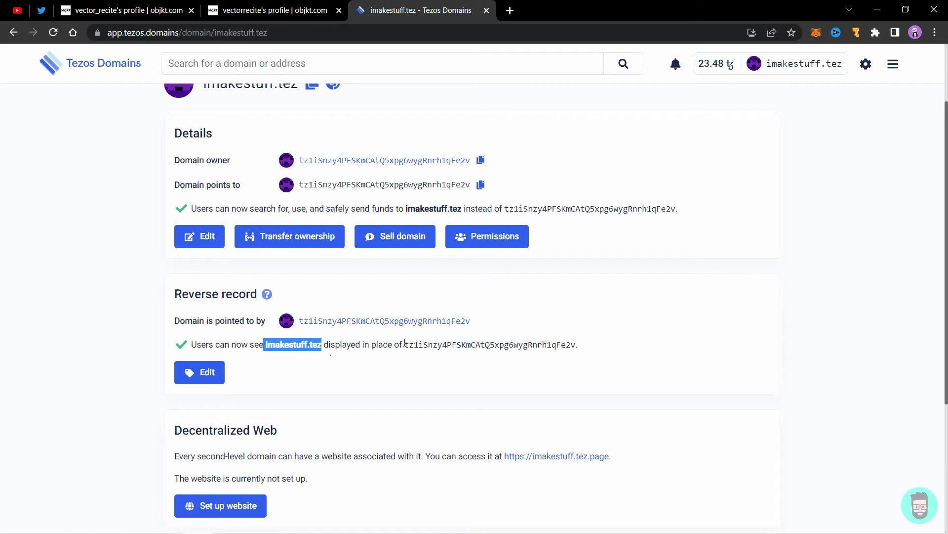
drag(405, 344, 598, 355)
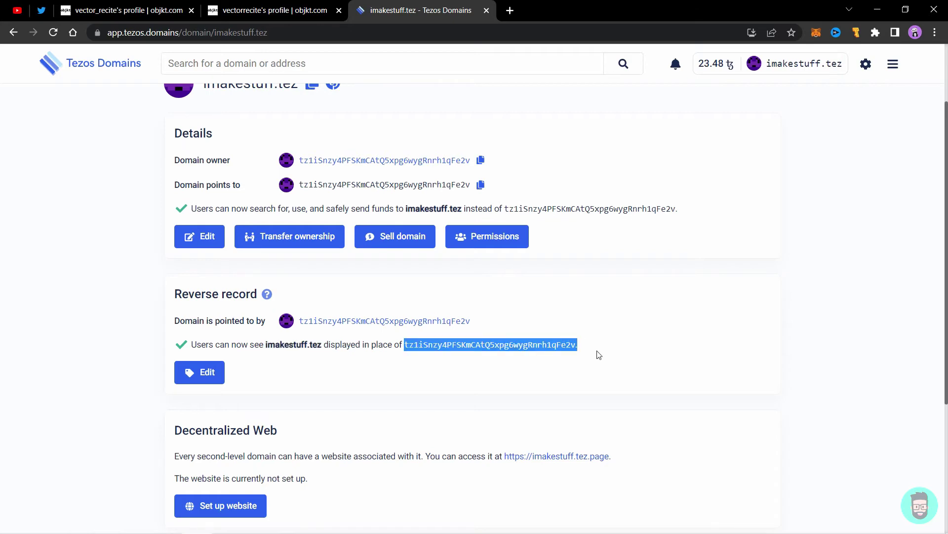
click(598, 355)
- Reload the alt objkt profile so it shows imakestuff.tez and /profile/imakestuff, comparing with the main profile
click(276, 14)
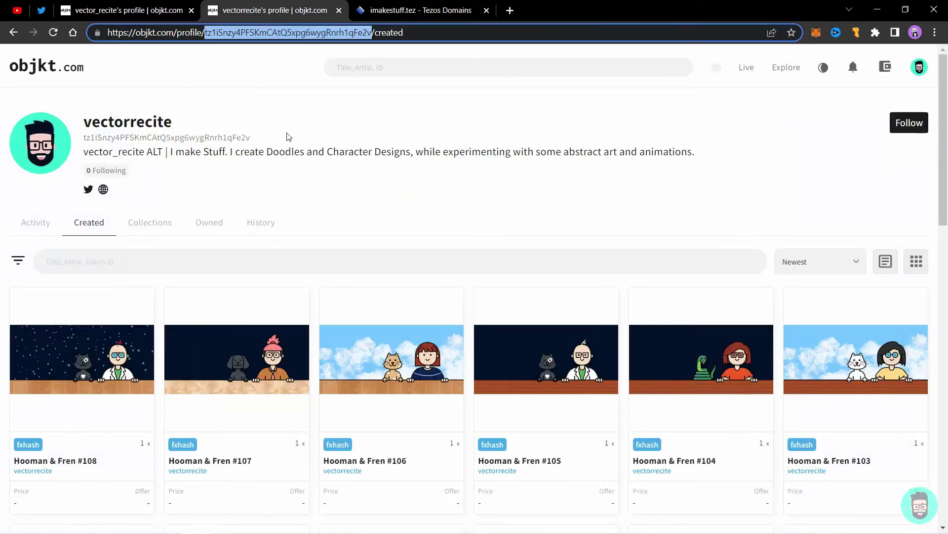
click(53, 32)
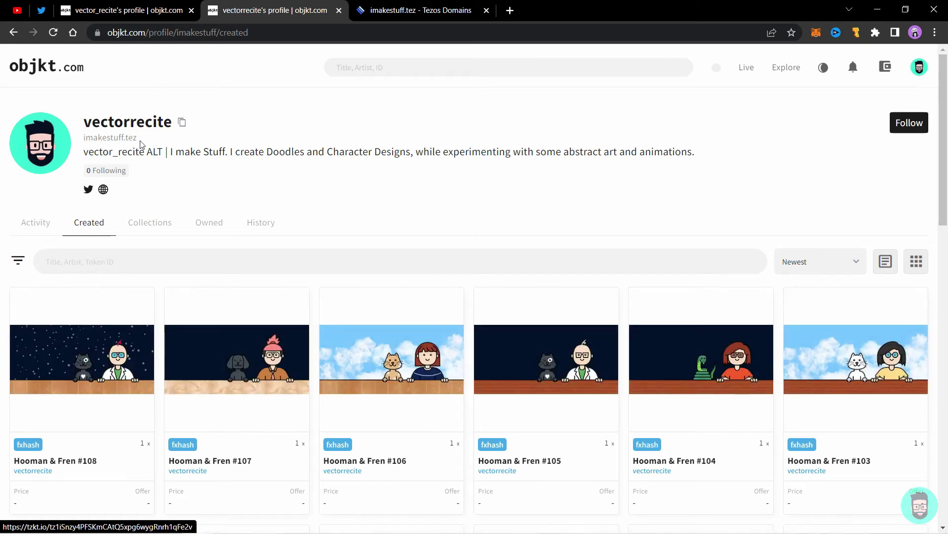
drag(221, 33, 175, 41)
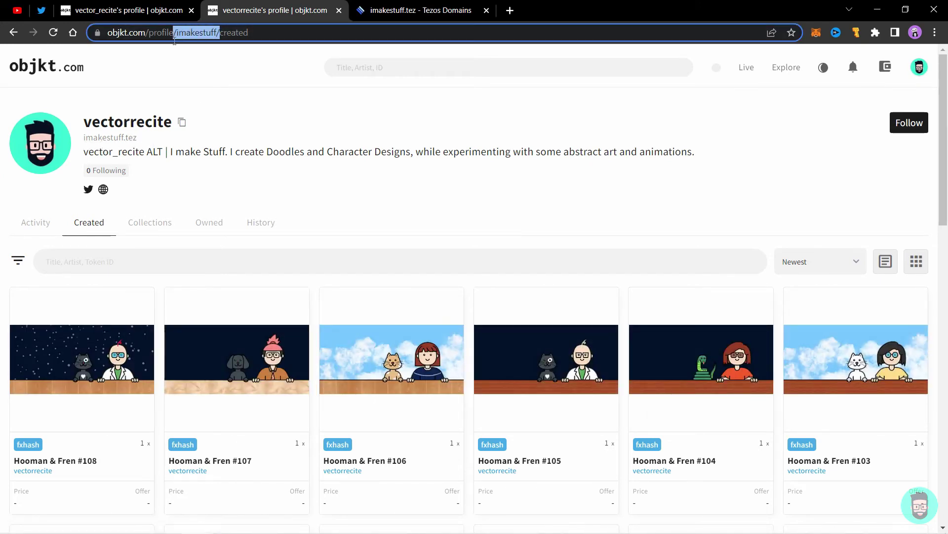
click(221, 108)
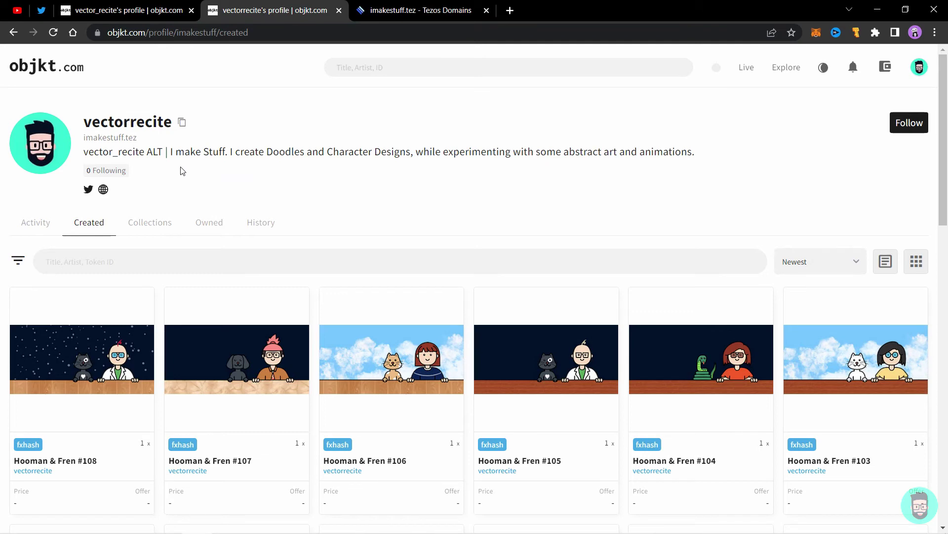
key(ctrl+shift+Tab)
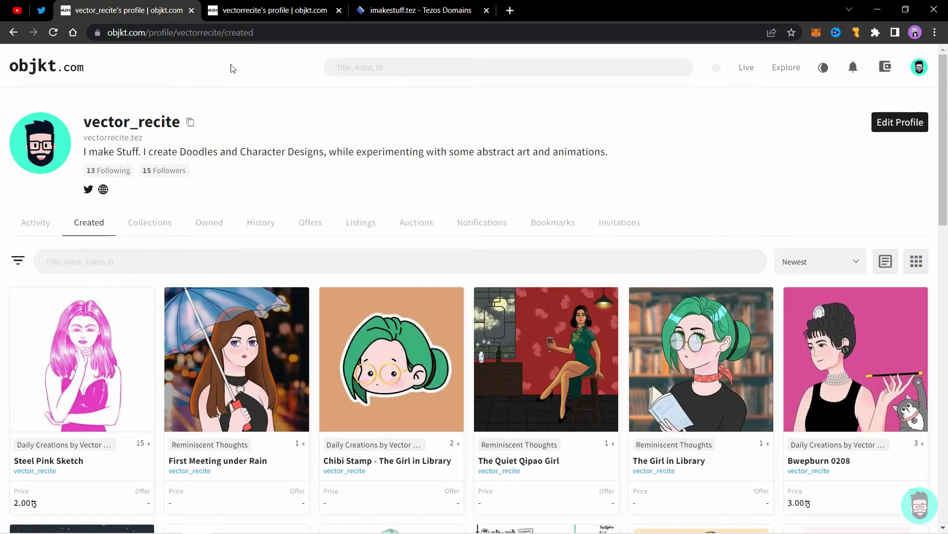
key(ctrl+Tab)
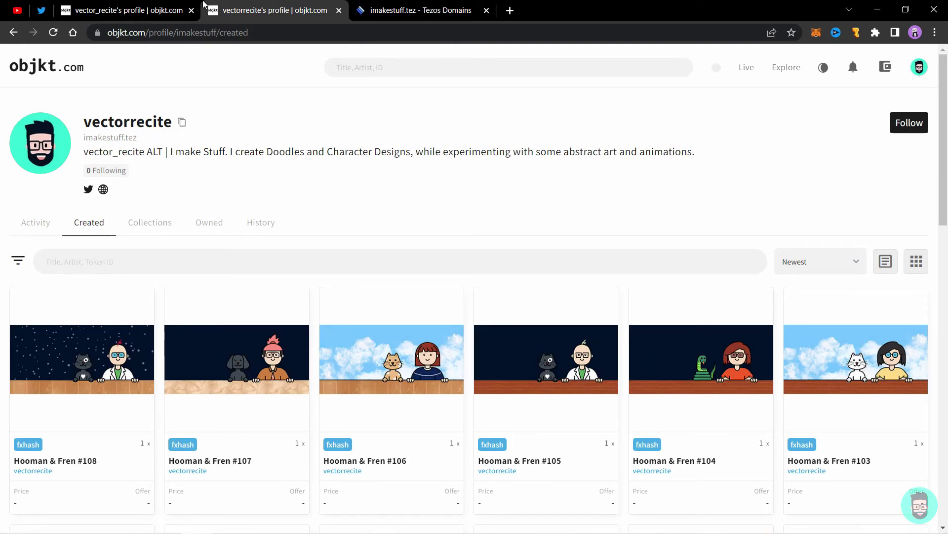
- Open the imakestuff.tez.page link from Decentralized Web in a new tab, confirming the 404
click(396, 6)
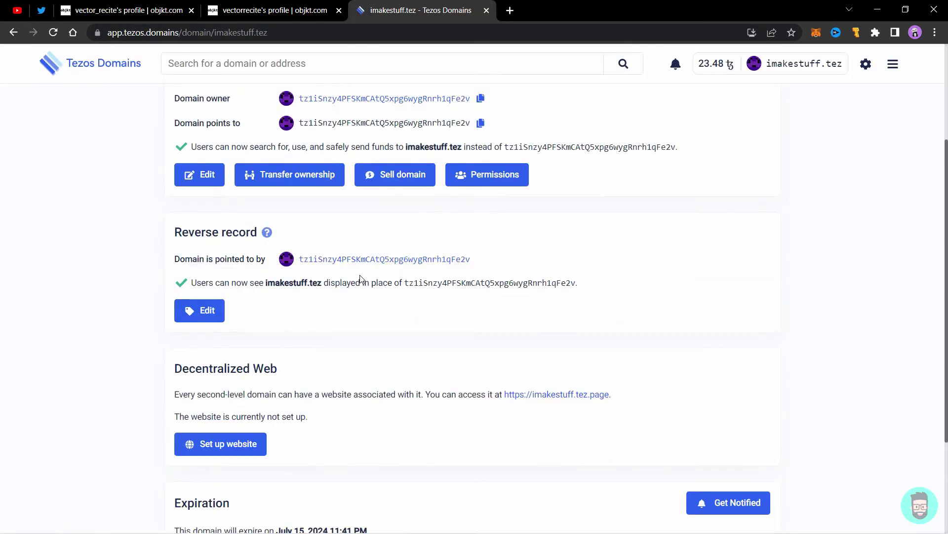
scroll(385, 309, down, 1)
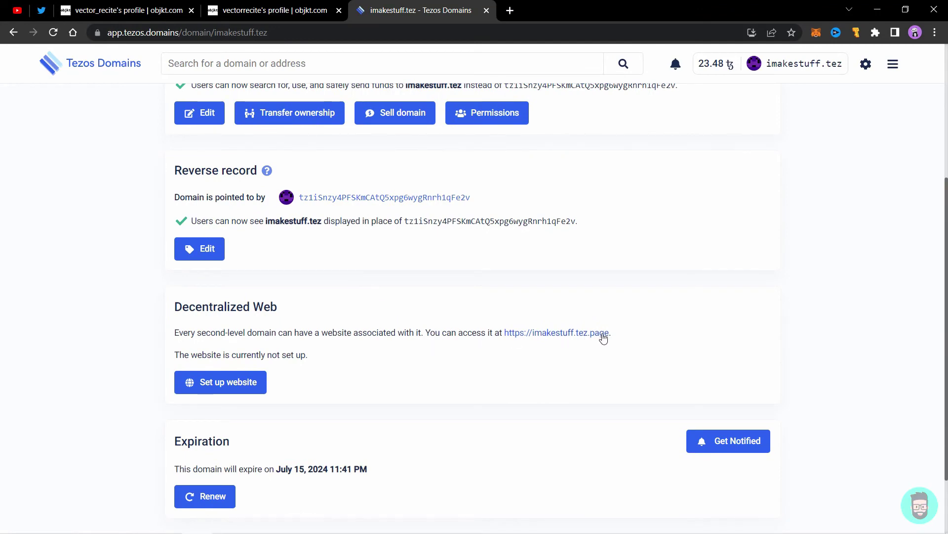
scroll(263, 163, up, 3)
scroll(319, 269, down, 3)
scroll(192, 245, down, 1)
drag(174, 247, 328, 307)
click(178, 248)
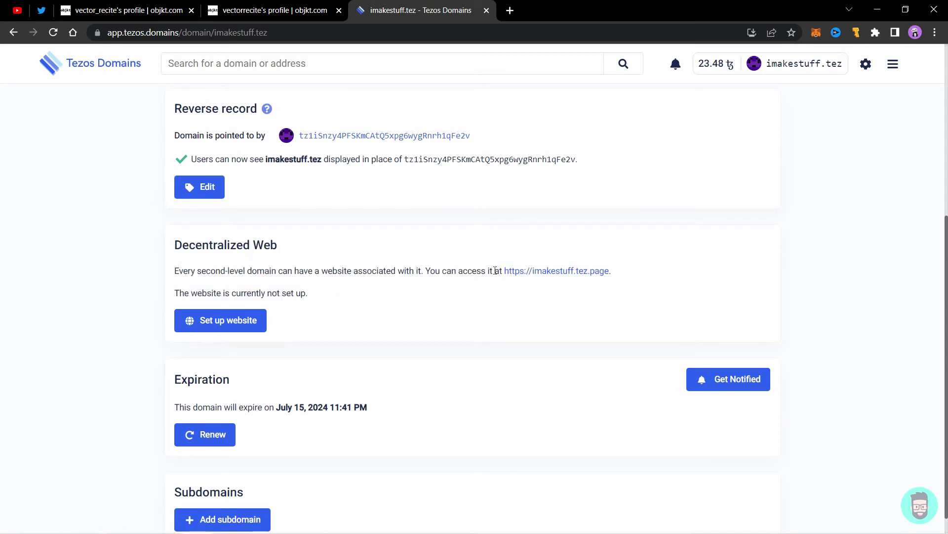
drag(427, 268, 621, 273)
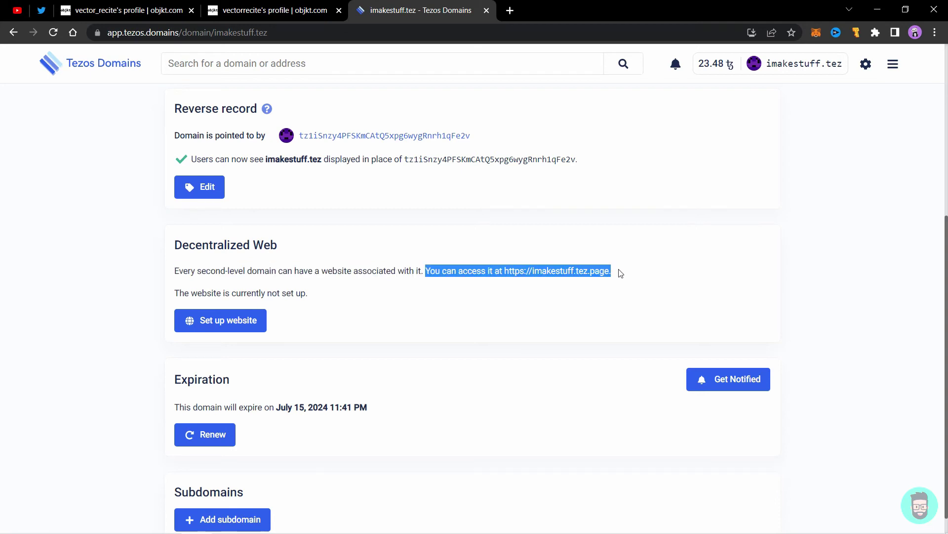
click(621, 273)
right_click(553, 271)
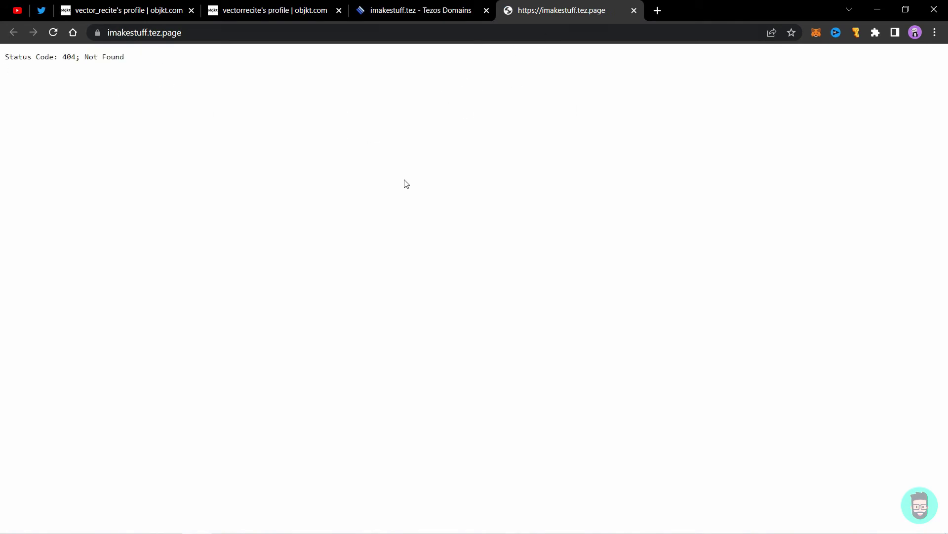
click(406, 15)
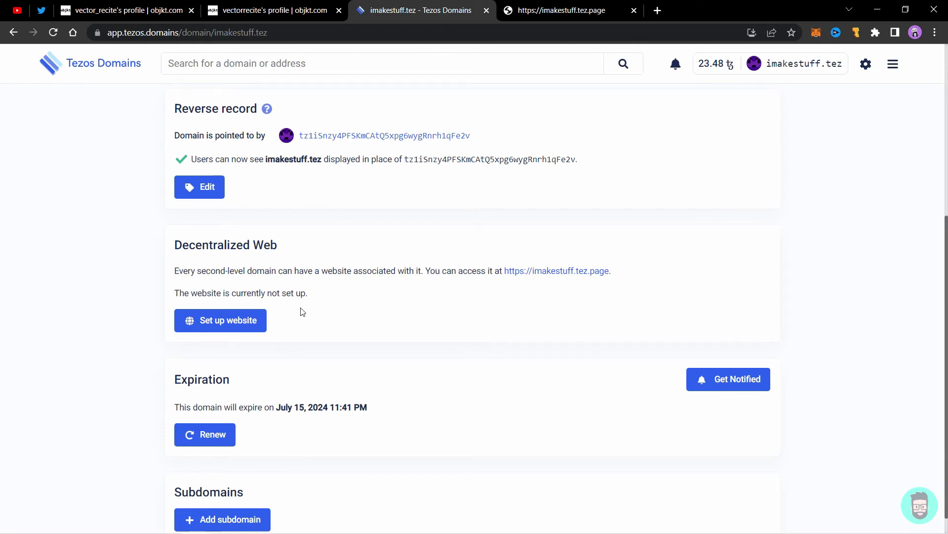
- Start the website setup and choose Redirect to a different URL
click(212, 321)
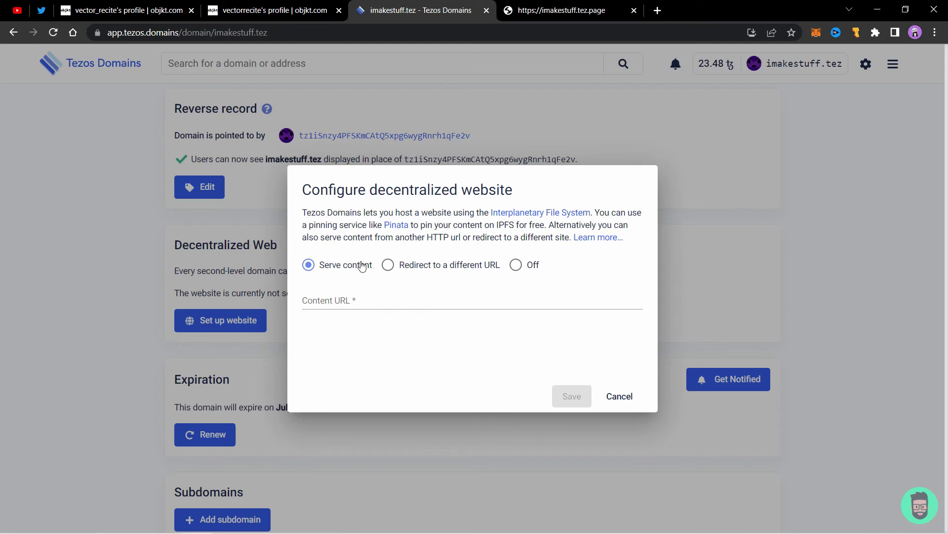
click(388, 266)
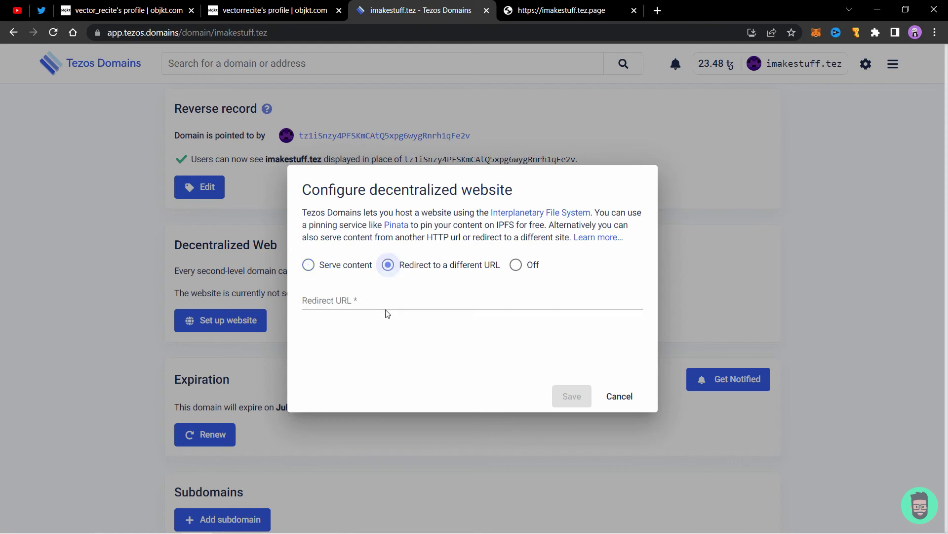
click(526, 265)
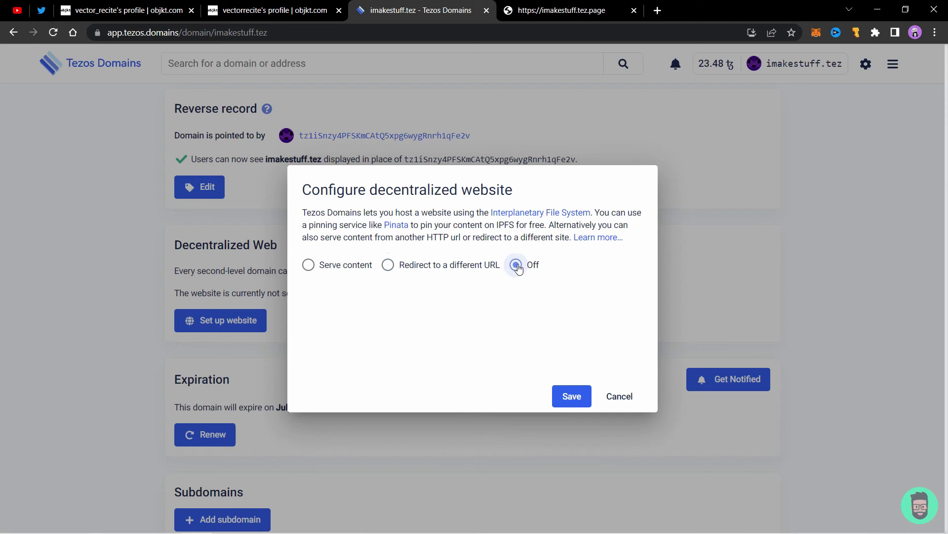
click(389, 266)
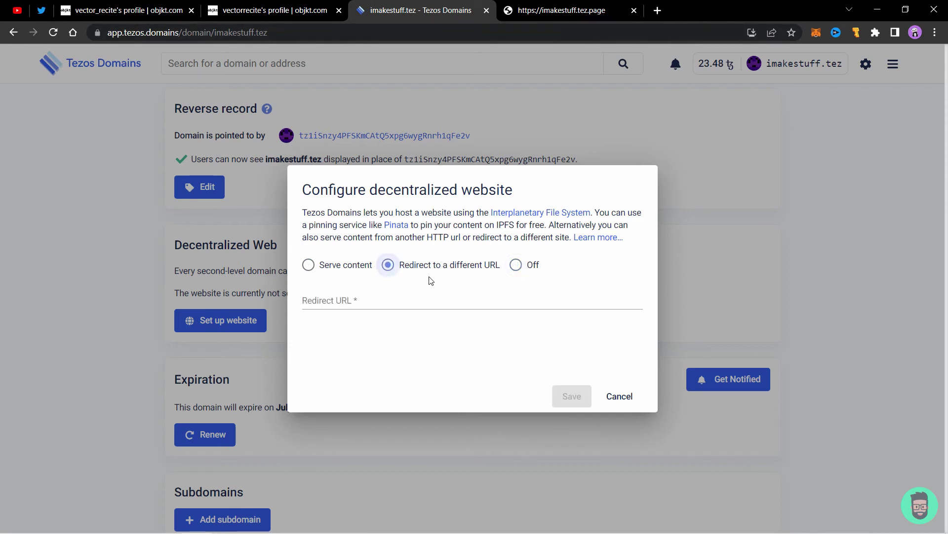
- Copy the objkt vectorrecite profile URL and paste it into the Redirect URL field
click(280, 5)
drag(250, 33, 60, 33)
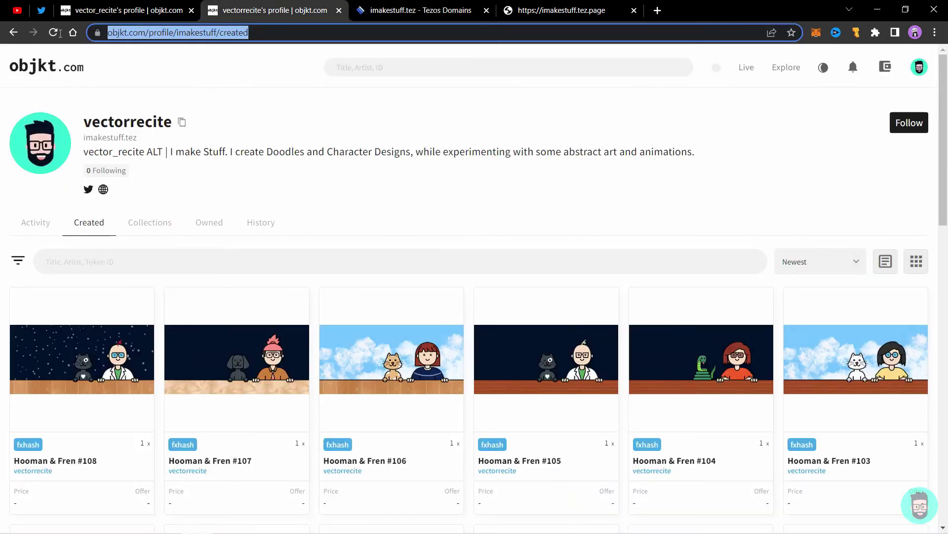
right_click(149, 34)
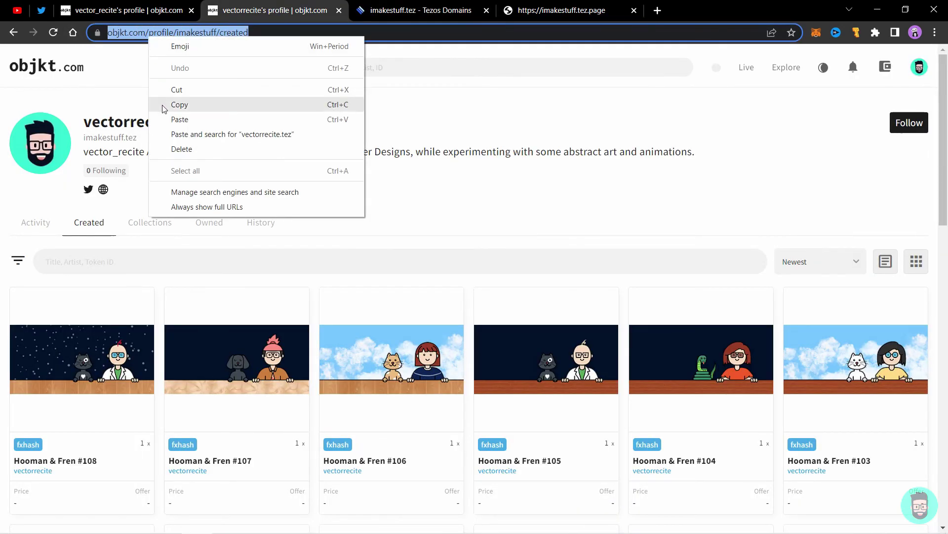
click(179, 105)
click(395, 10)
click(322, 297)
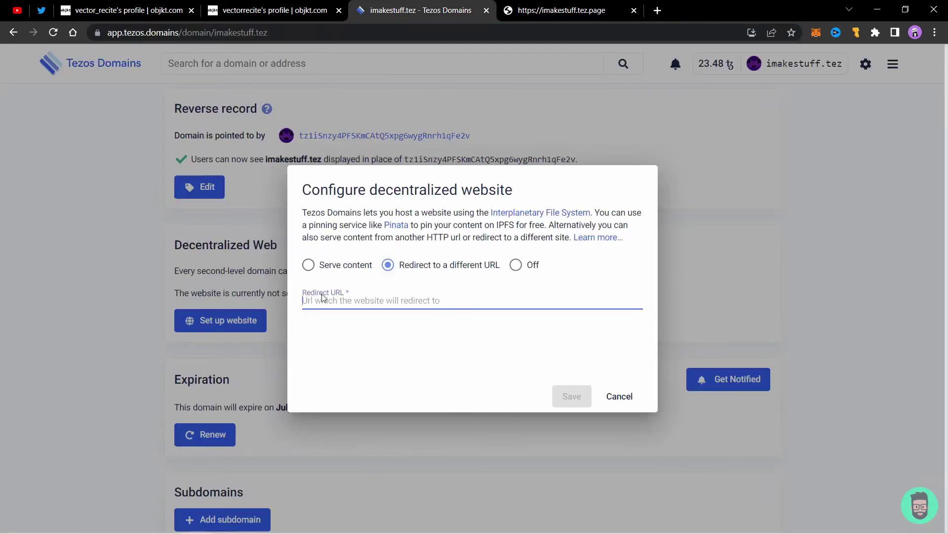
right_click(322, 298)
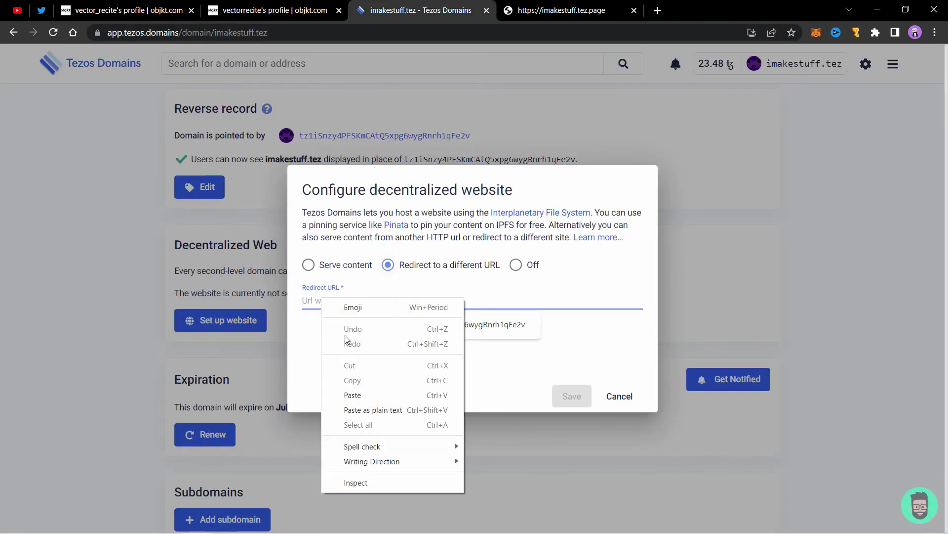
click(346, 398)
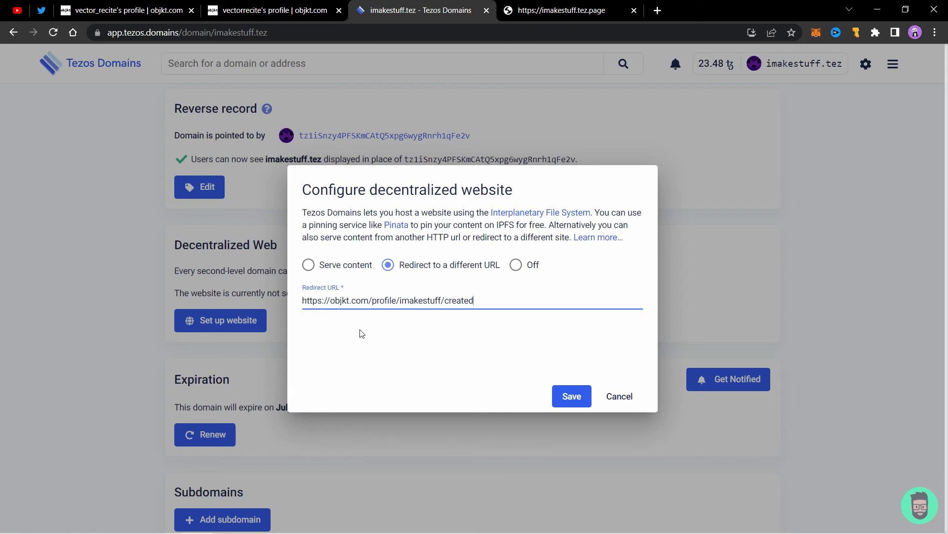
- Open the fxhash.xyz/u/VectorRecite profile in a new tab and select its address
click(658, 11)
text(fxh)
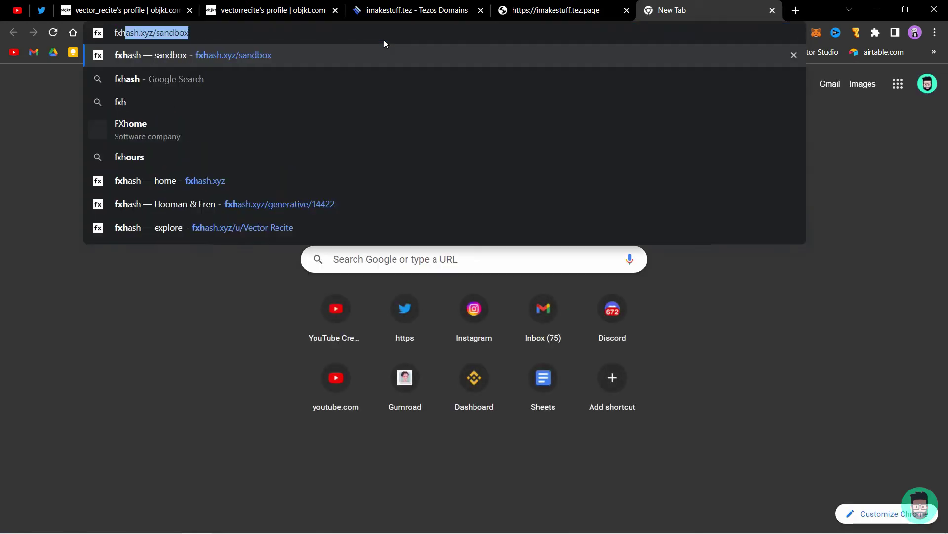
key(Down)
key(Down)
key(Down)
key(Down)
key(Down)
key(Down)
key(Down)
key(Return)
click(165, 33)
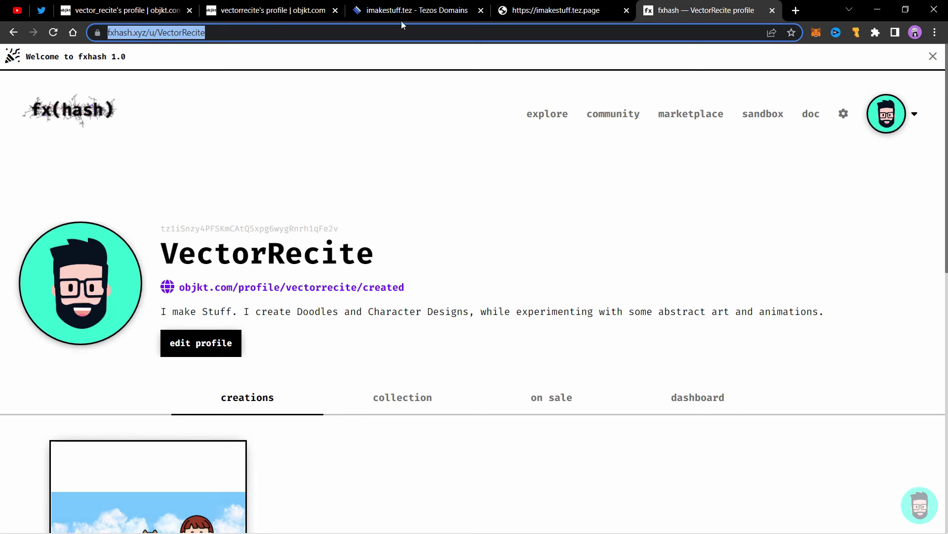
click(538, 10)
click(435, 10)
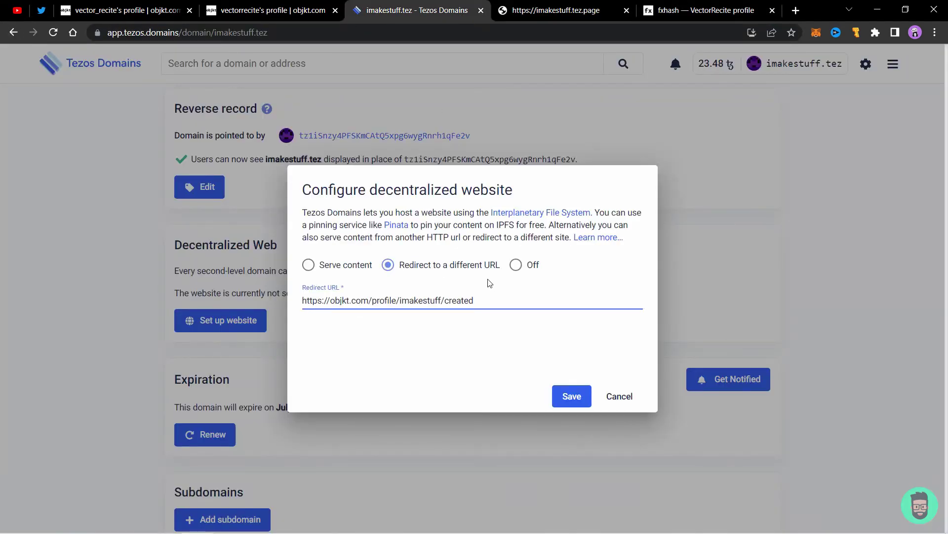
- Replace the Redirect URL with the fxhash VectorRecite profile address
drag(490, 299, 224, 301)
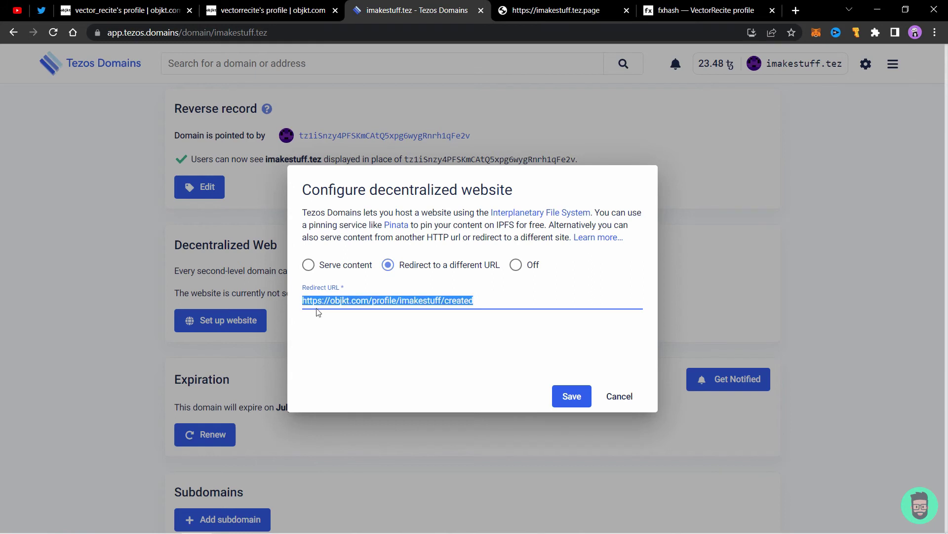
key(Right)
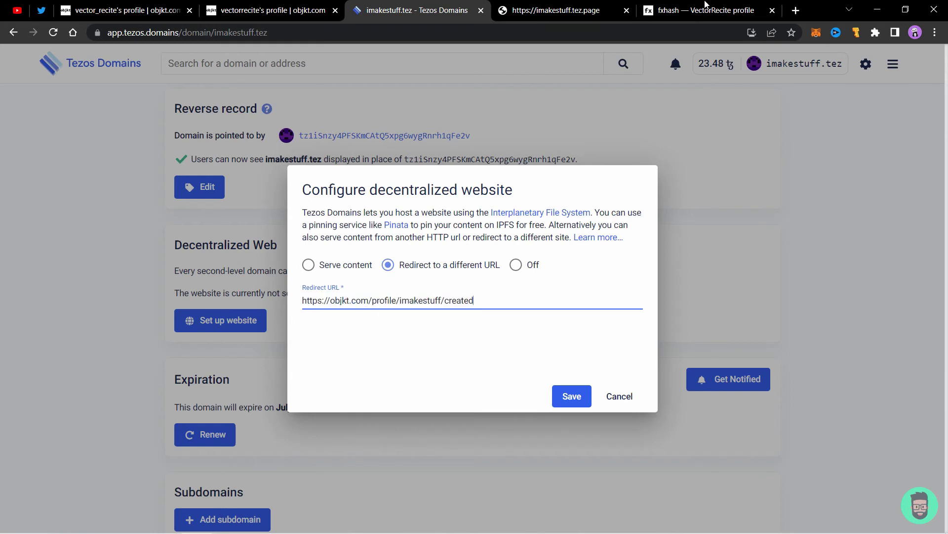
click(707, 8)
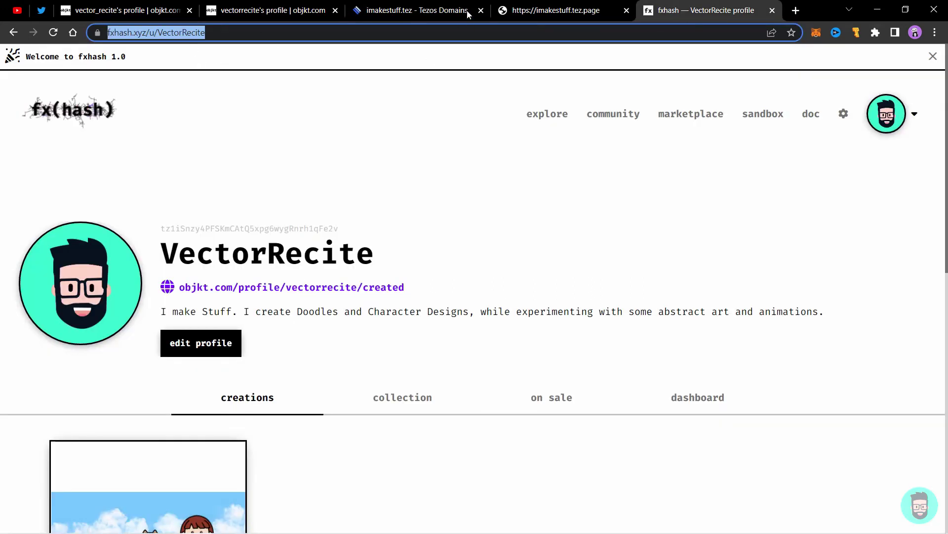
click(442, 7)
drag(474, 309, 175, 305)
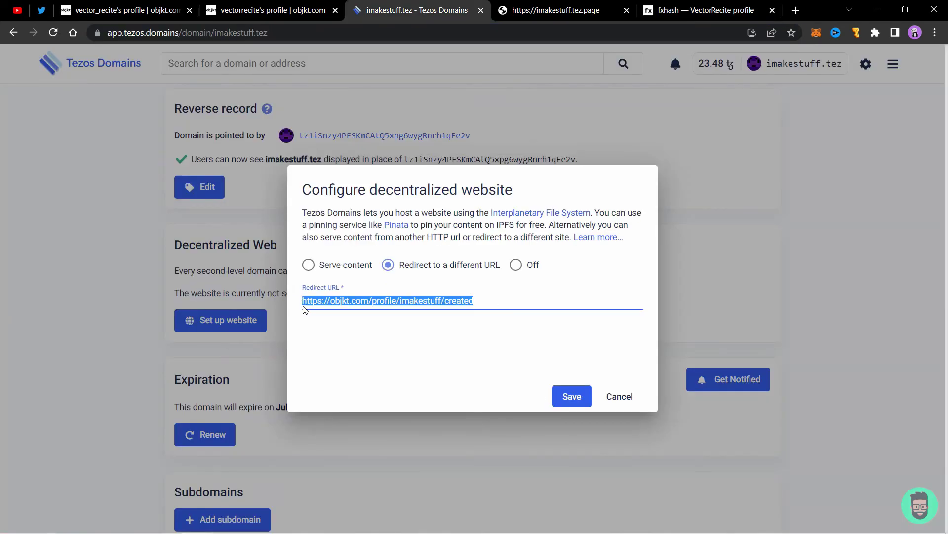
key(ctrl+v)
- Save the fxhash redirect, unlocking Temple Wallet with its password and confirming the transaction
click(571, 396)
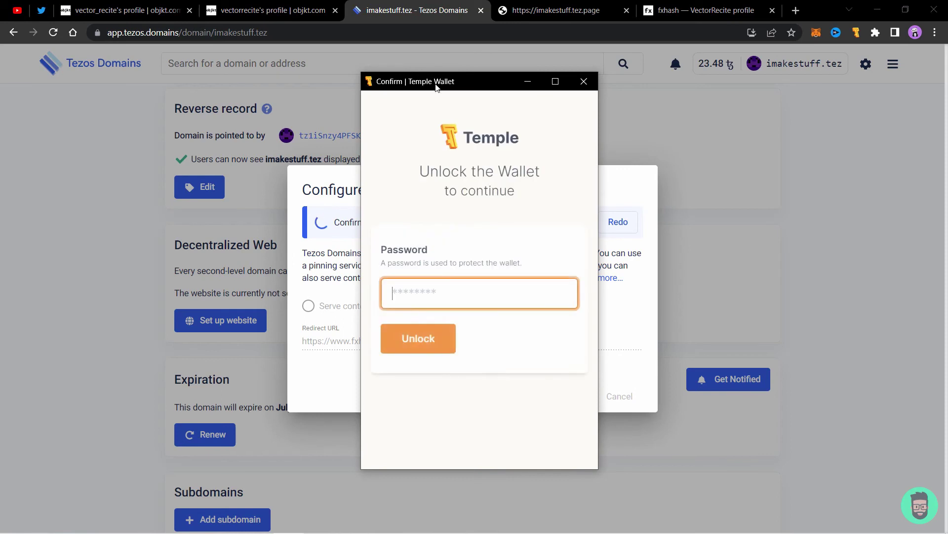
drag(436, 86, 703, 73)
text(********)
key(Return)
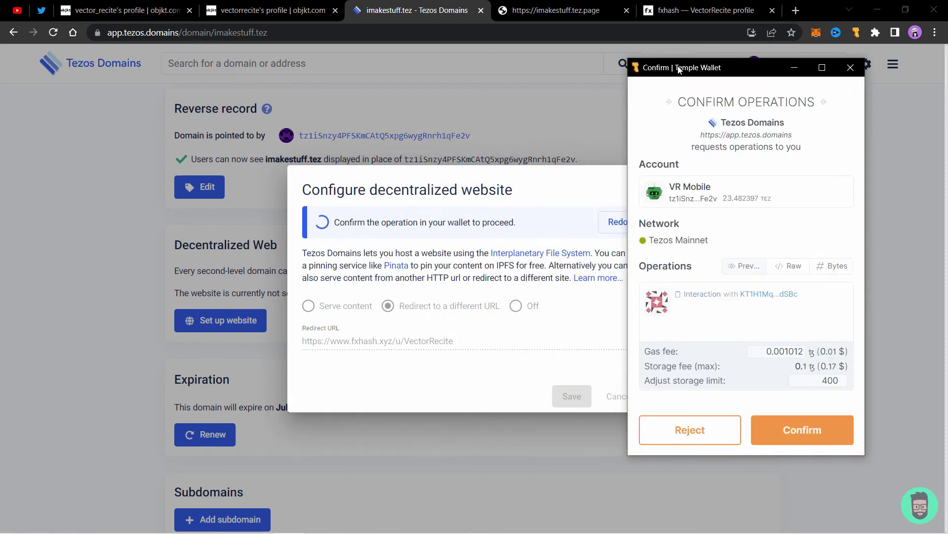
click(794, 425)
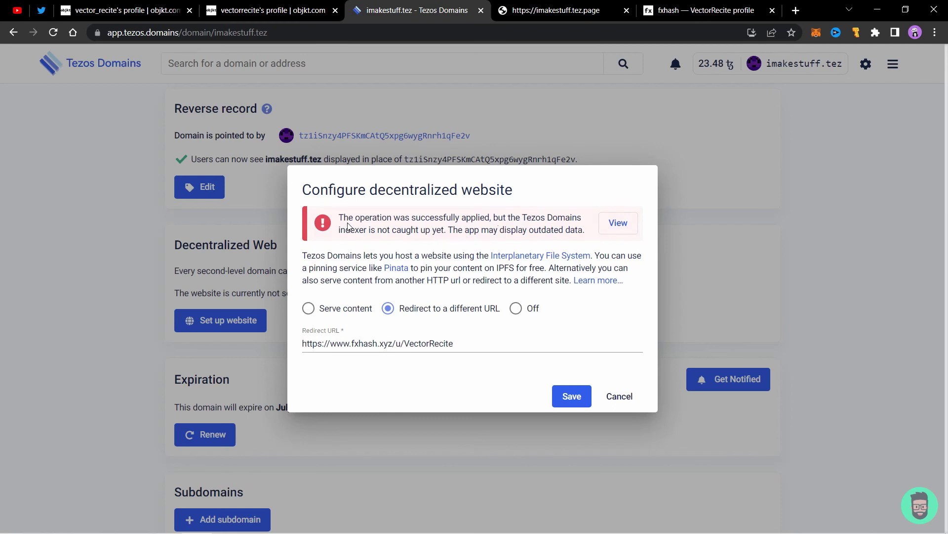
drag(339, 217, 593, 249)
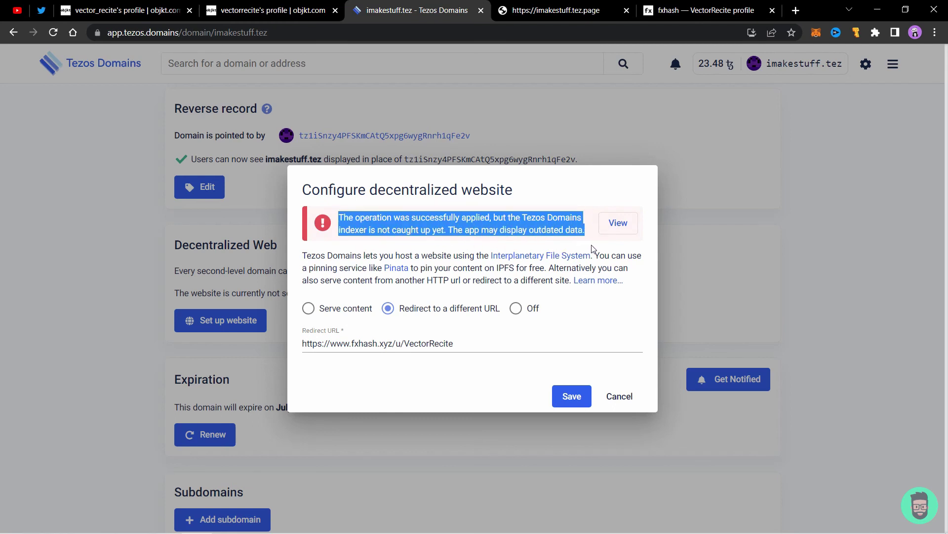
click(370, 232)
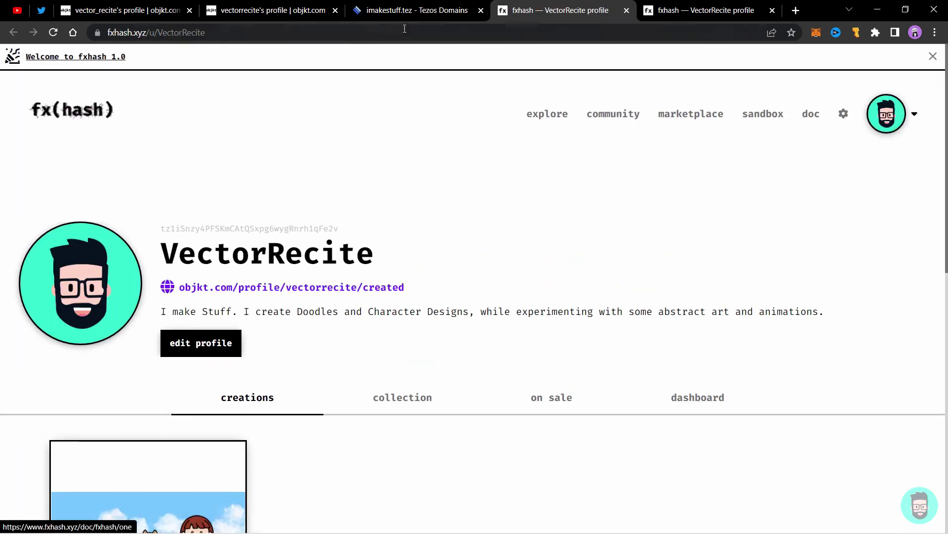
click(412, 5)
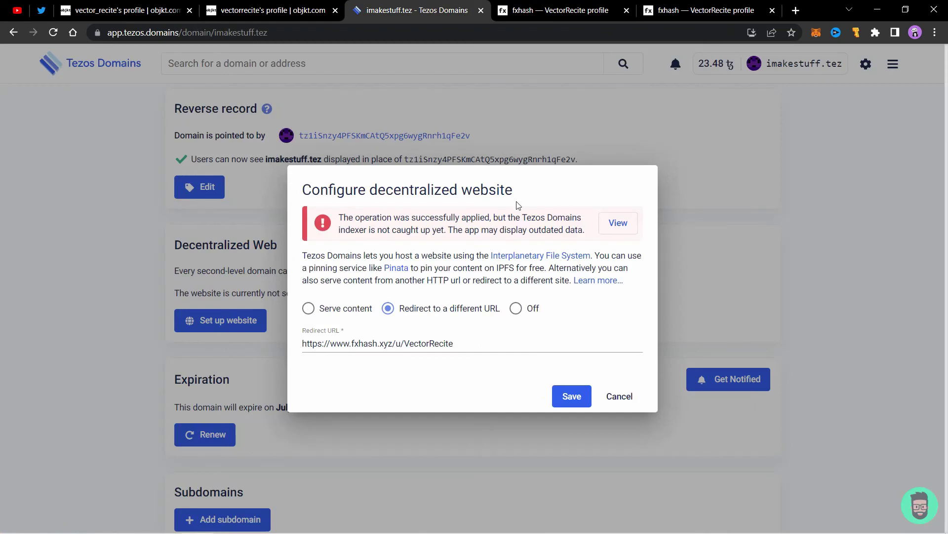
click(618, 396)
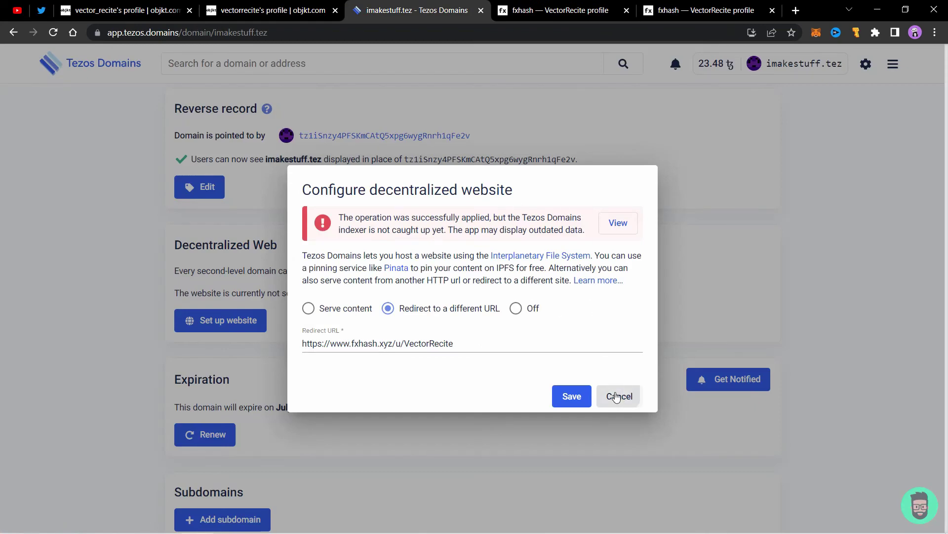
click(53, 33)
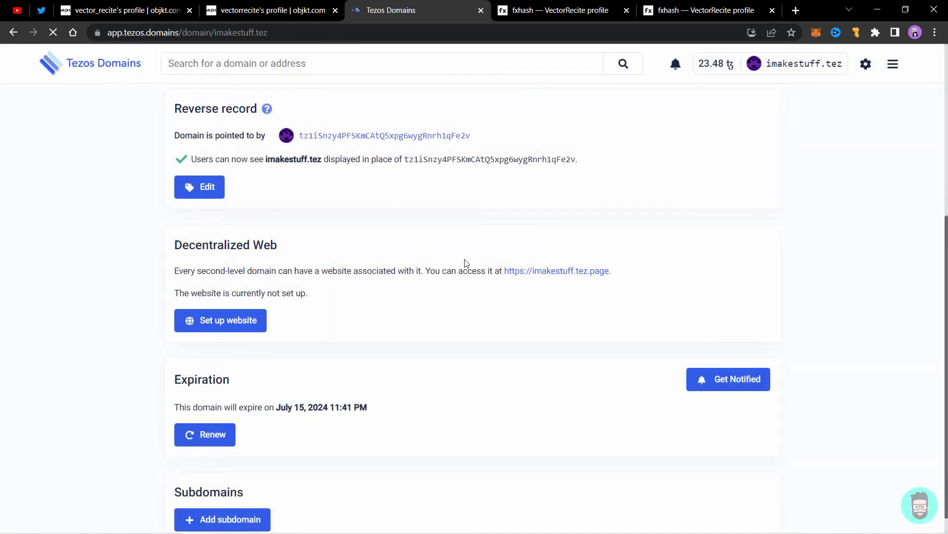
scroll(470, 262, down, 3)
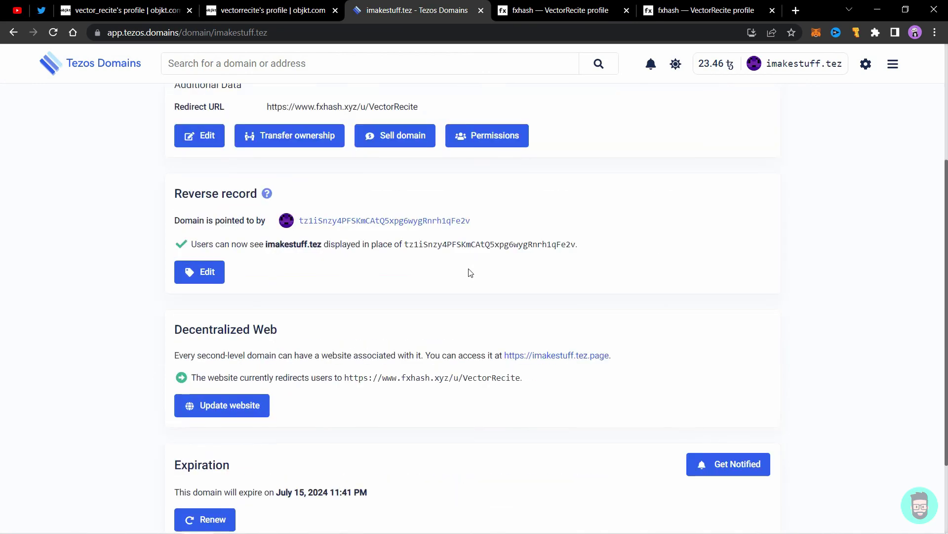
scroll(469, 271, down, 1)
drag(174, 292, 550, 328)
click(385, 320)
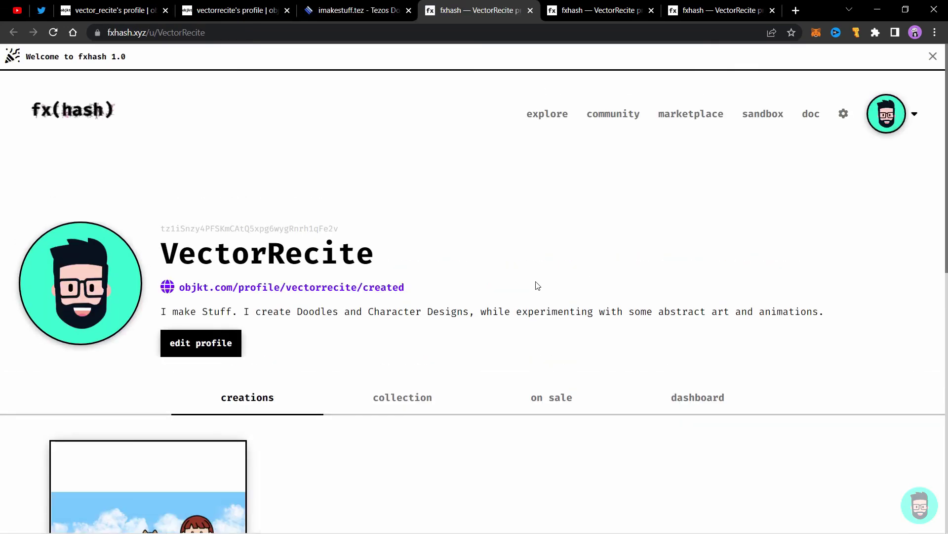
- Scroll the VectorRecite profile down to the Hooman & Fren creation, 108/111 minted
scroll(515, 281, down, 5)
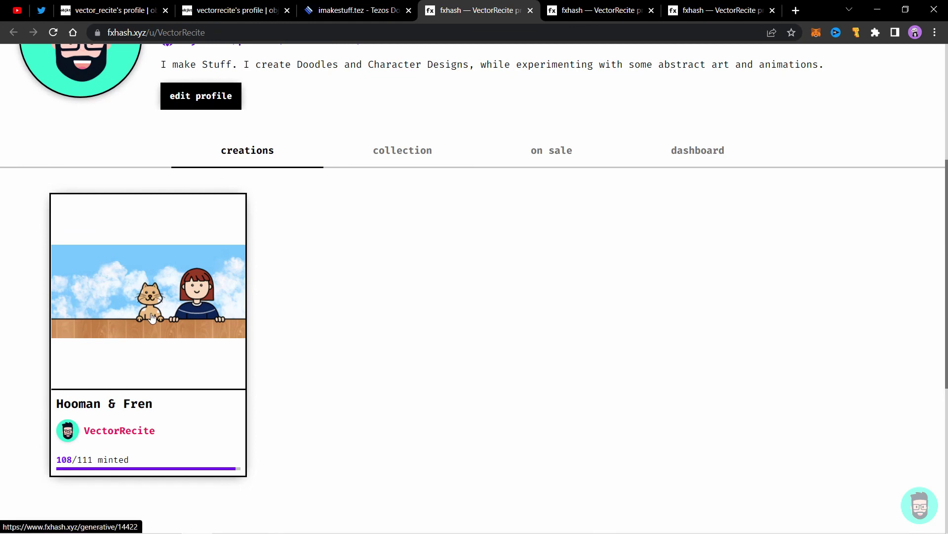